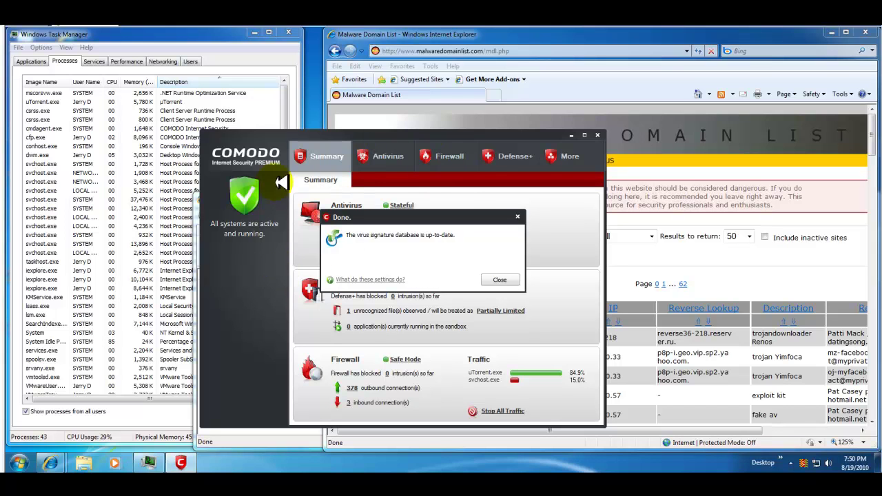
Dismiss the update notice, close Comodo, and copy the yourfilesseason.com/install.52097.exe URL from the list
left_click(499, 280)
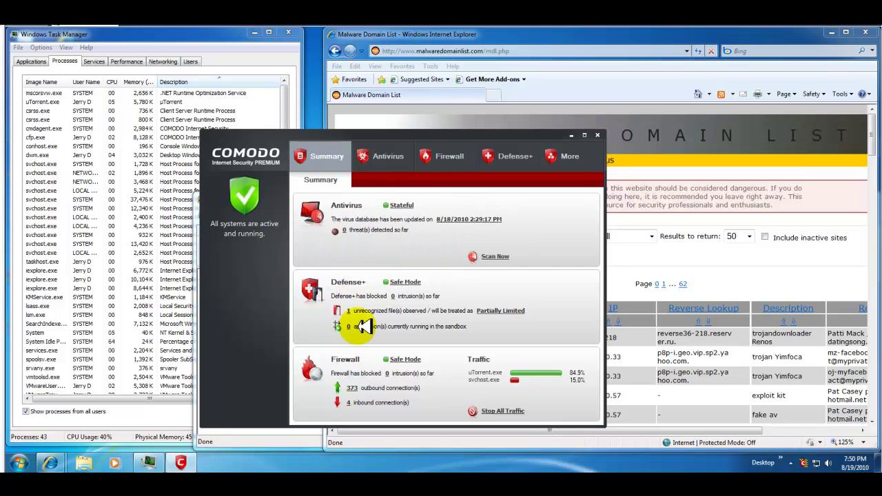
left_click(572, 136)
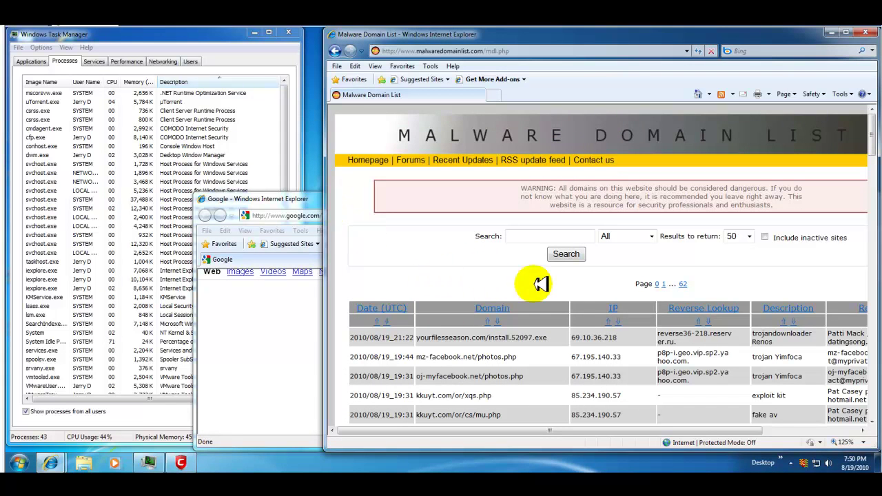
scroll(545, 288, "down", 1)
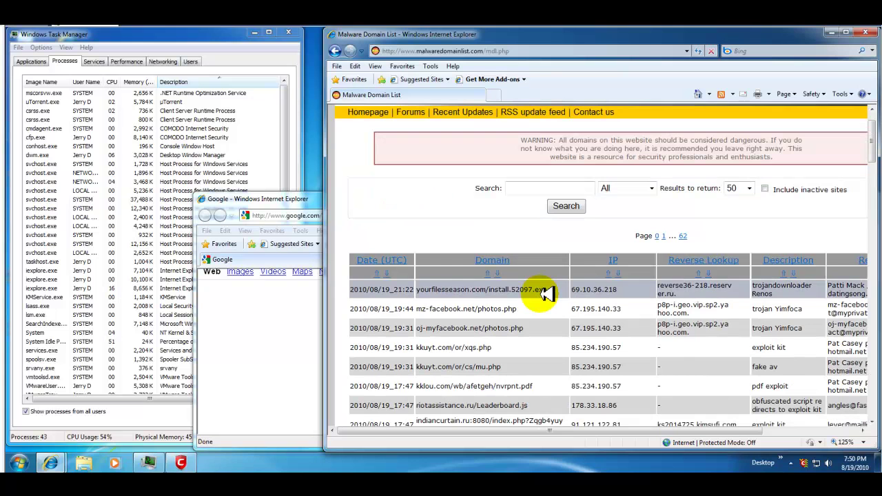
left_click_drag(471, 289, 486, 290)
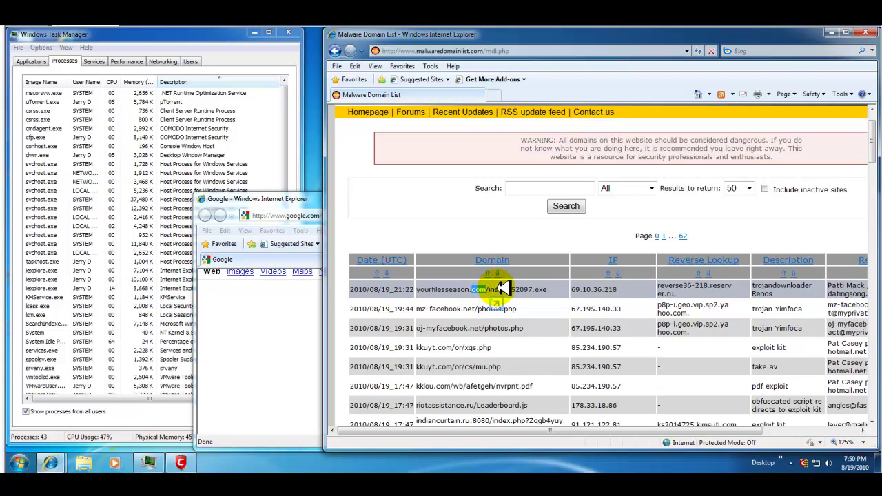
triple_click(502, 288)
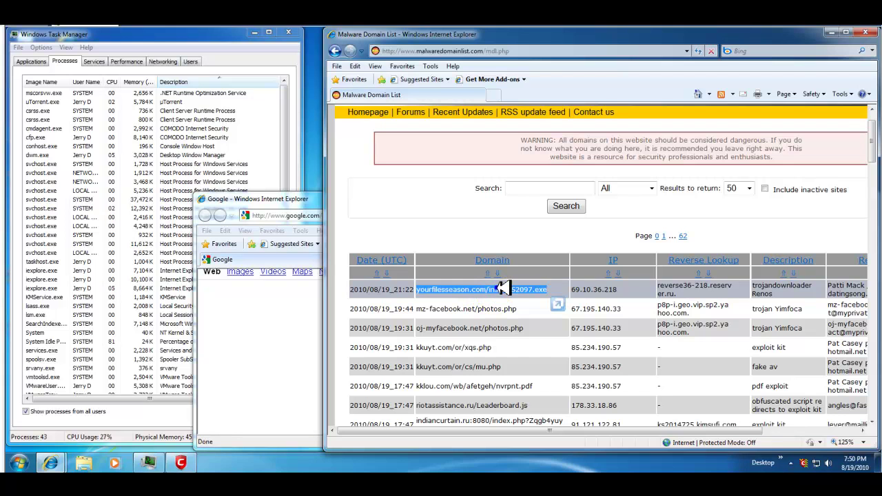
right_click(506, 288)
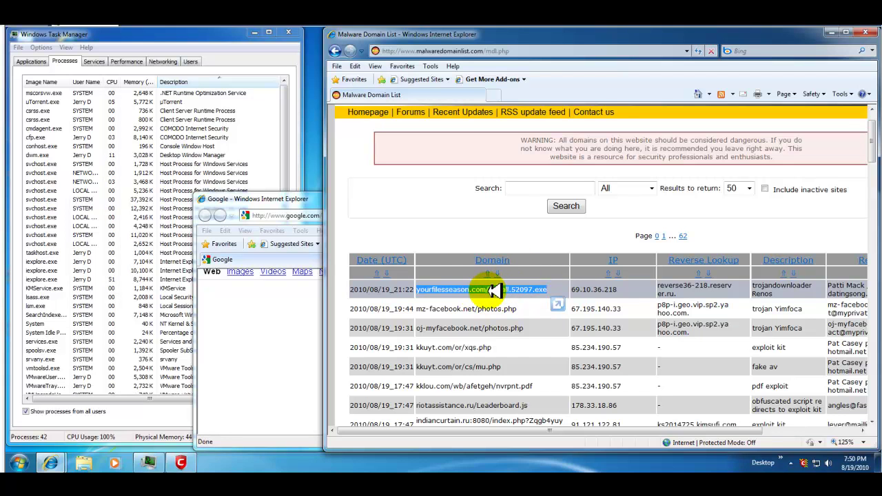
right_click(507, 288)
left_click(527, 142)
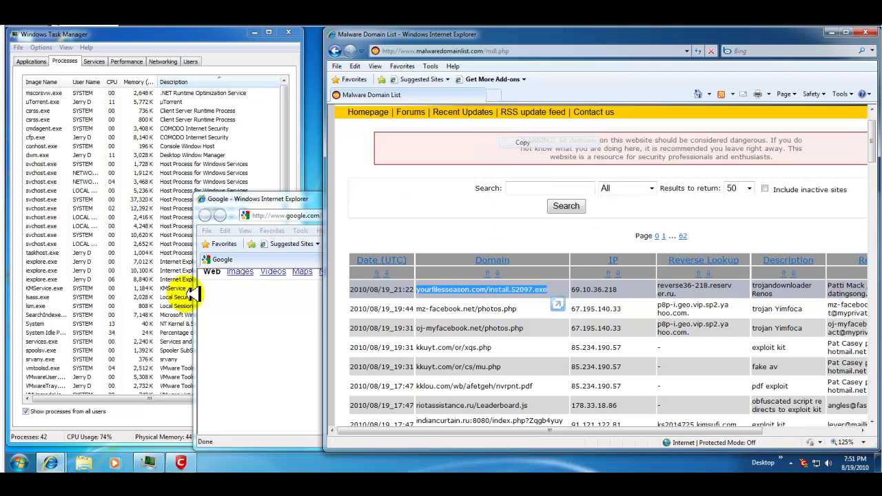
Copy the first malware URL, yourfilesseason.com/install.52097.exe, again from the Malware Domain List
left_click(301, 216)
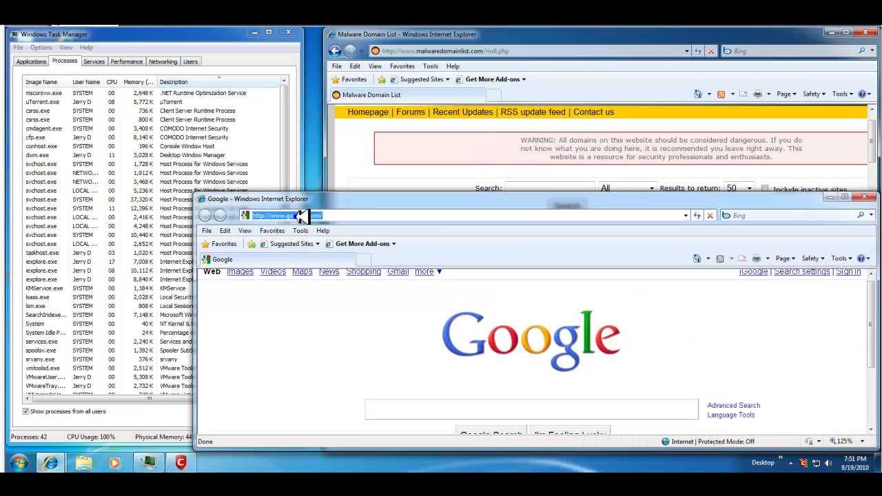
right_click(301, 218)
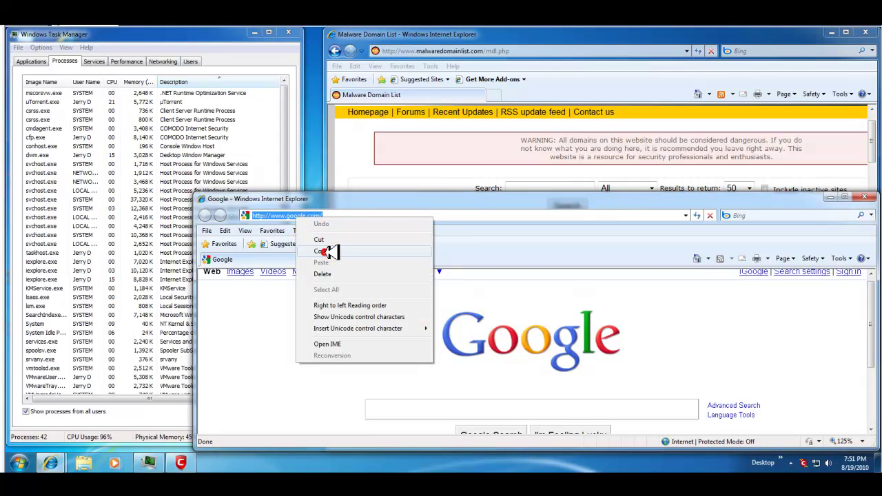
left_click(326, 251)
left_click(421, 173)
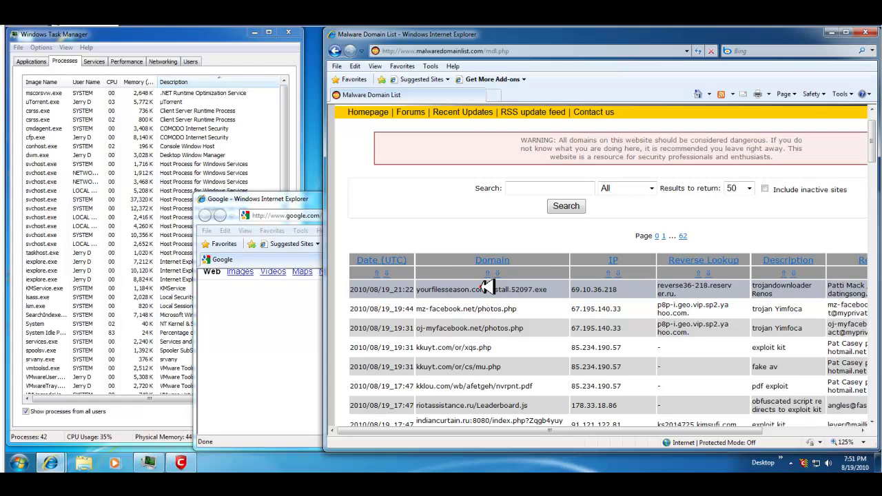
triple_click(487, 288)
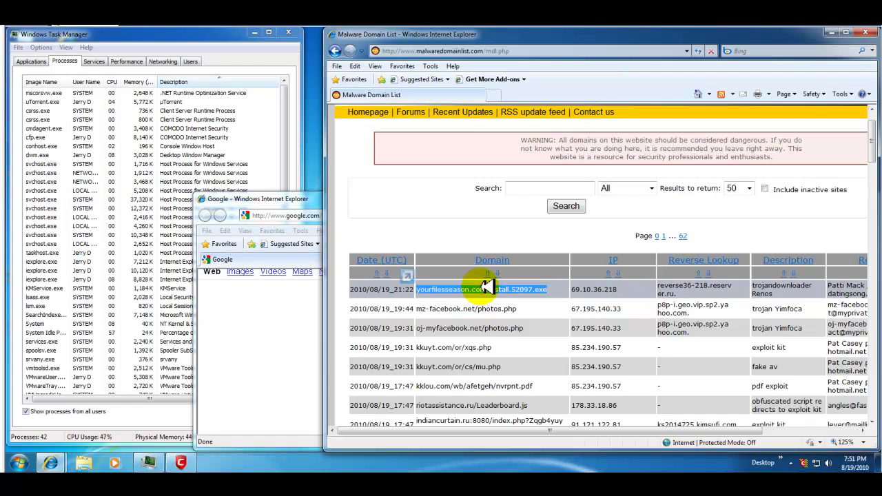
right_click(487, 288)
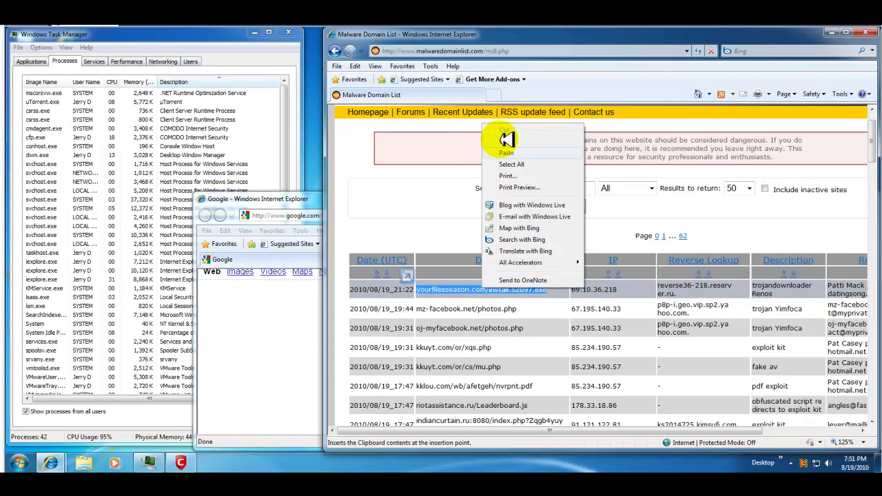
left_click(505, 141)
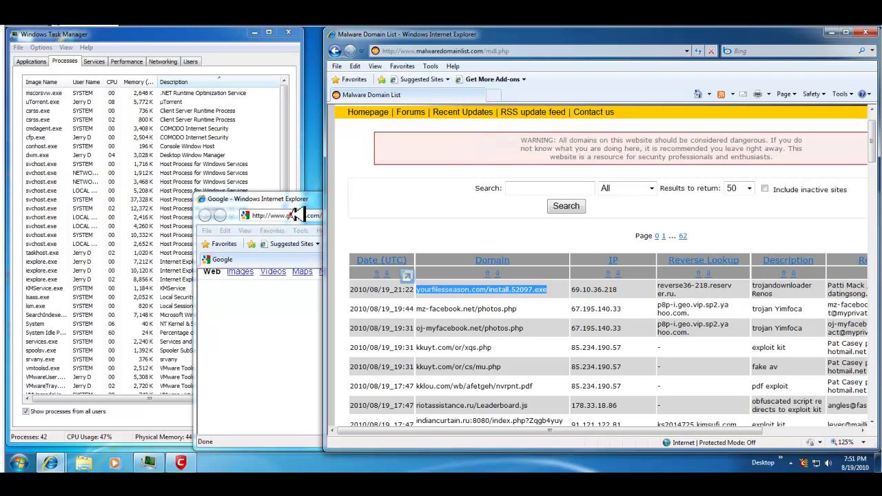
Paste yourfilesseason.com/install.52097.exe into the second browser window's address bar and load it
left_click(294, 215)
right_click(295, 215)
left_click(321, 208)
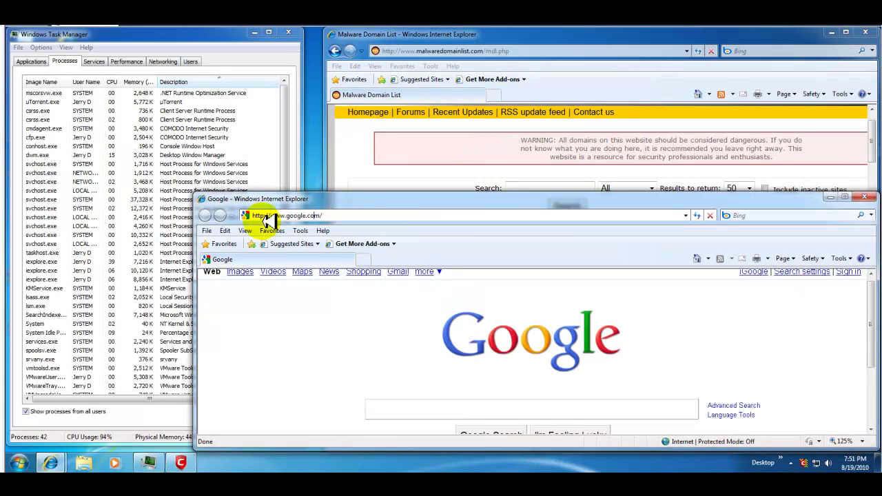
right_click(305, 215)
left_click(326, 259)
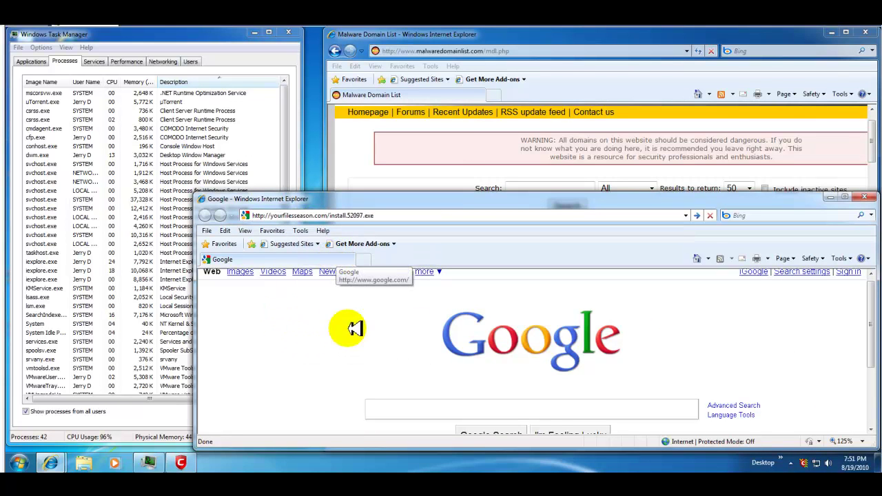
key("Return")
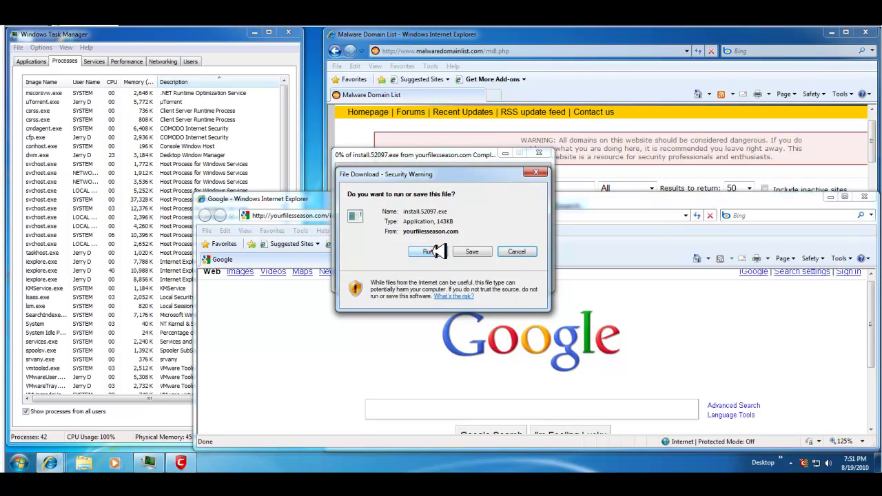
Run install.52097.exe, bypassing the unsafe-download and unknown-publisher warnings
left_click(439, 252)
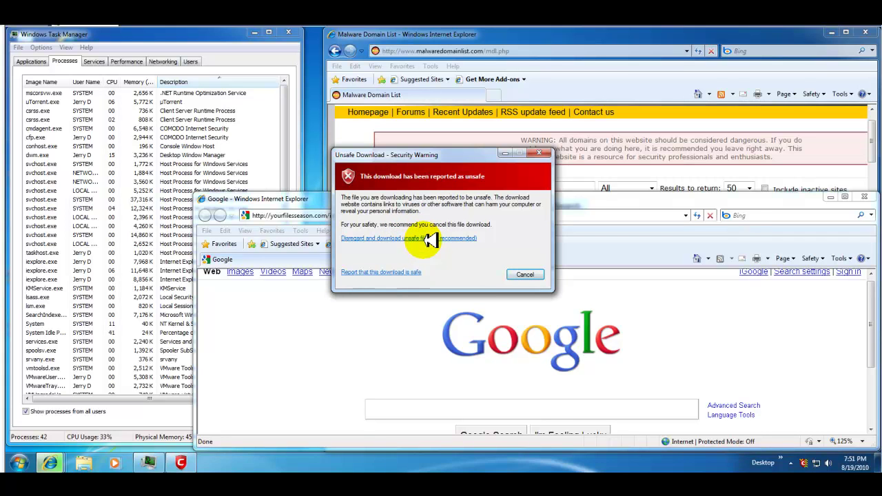
left_click(423, 237)
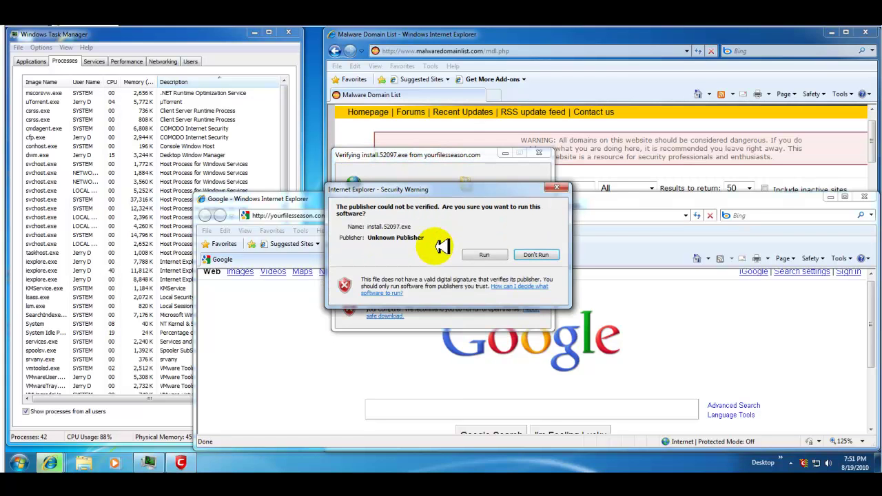
left_click(483, 254)
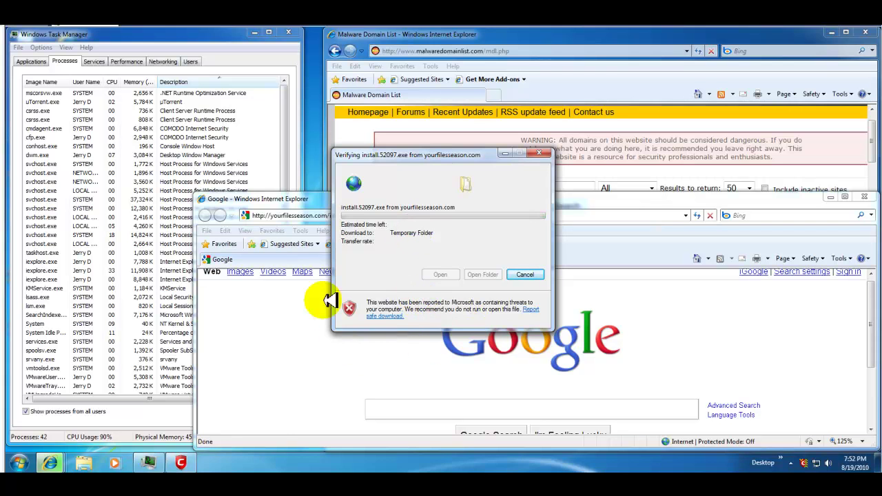
Copy the second listed URL, mz-facebook.net/photos.php, from the Malware Domain List
left_click(537, 40)
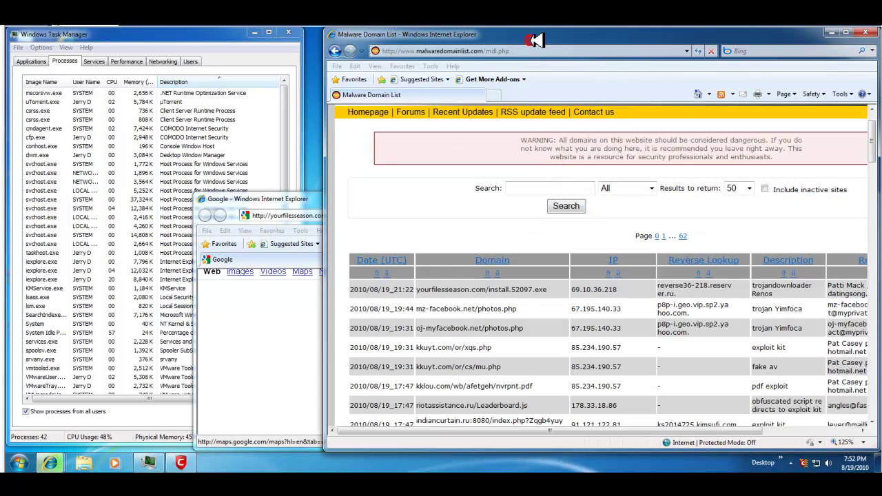
triple_click(488, 295)
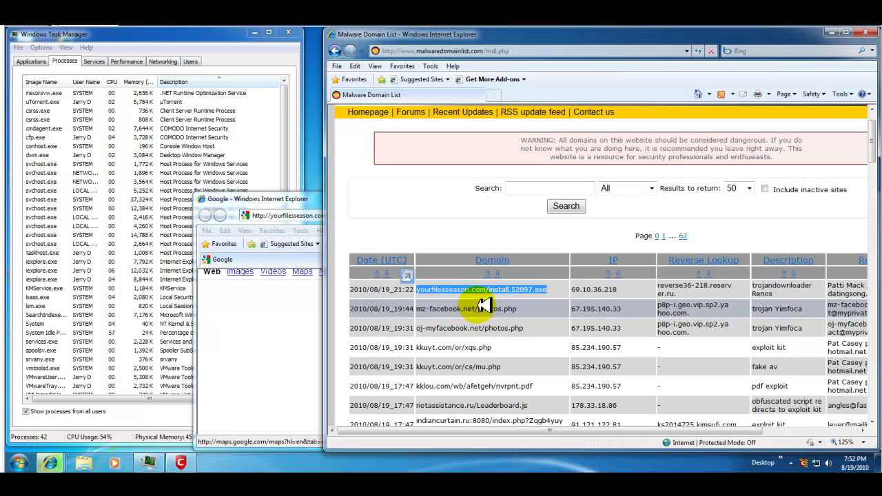
left_click_drag(486, 307, 485, 308)
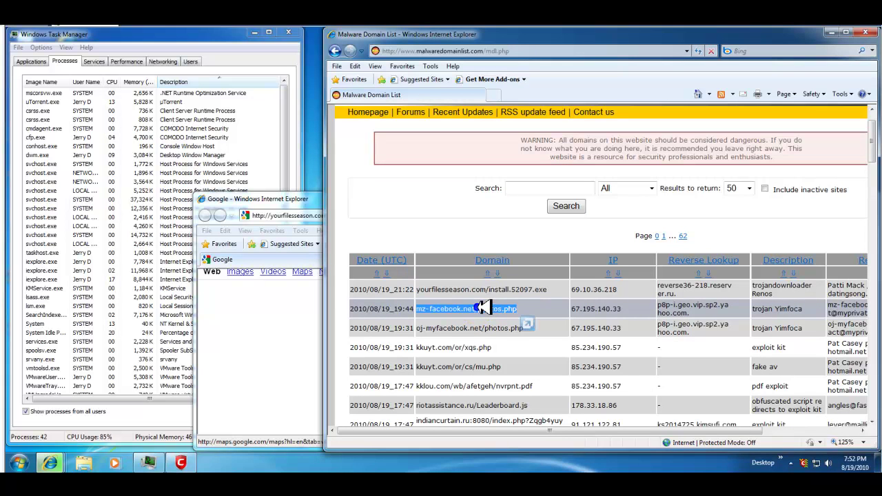
right_click(486, 310)
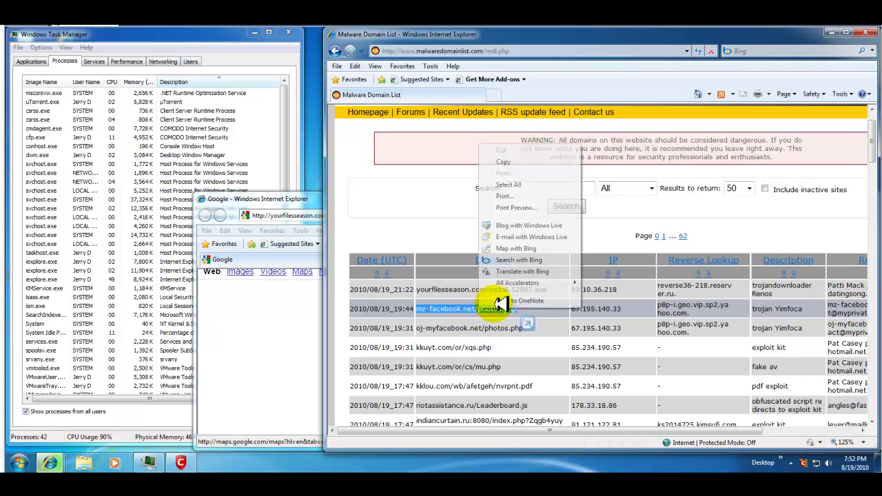
left_click(513, 163)
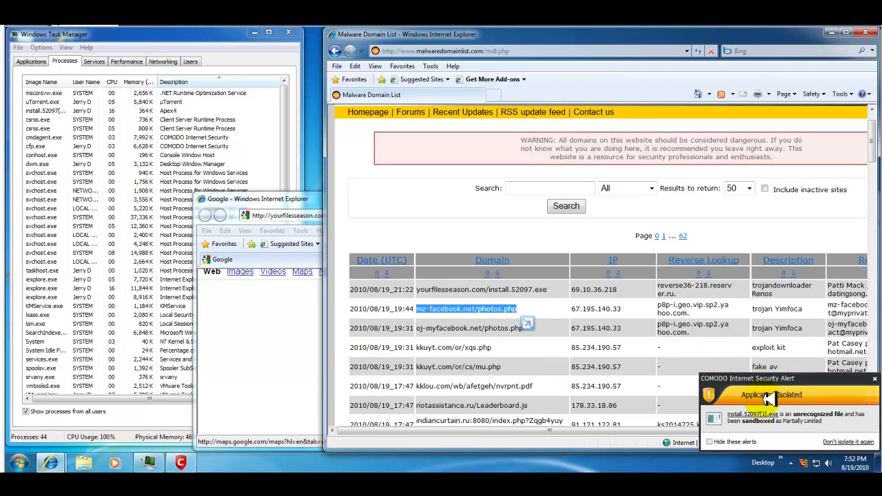
Recopy mz-facebook.net/photos.php and block install.52097[1].exe from reaching 64.20.63.58 on port 80
left_click(315, 200)
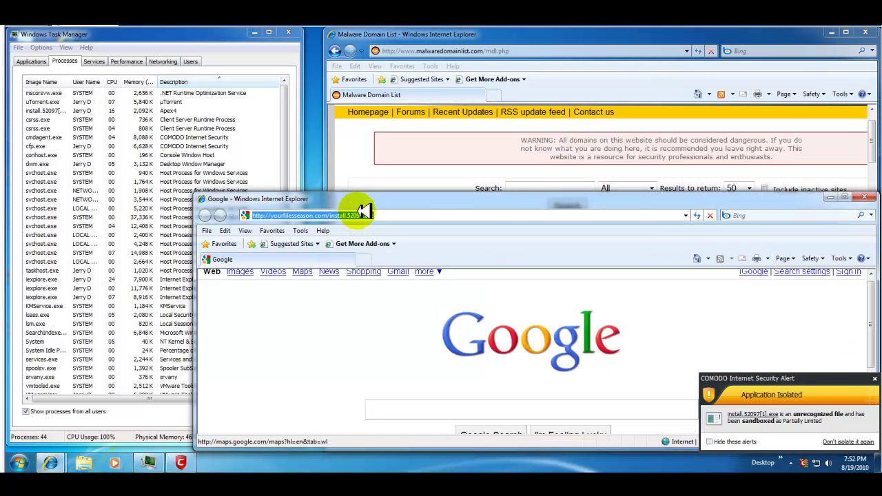
right_click(378, 233)
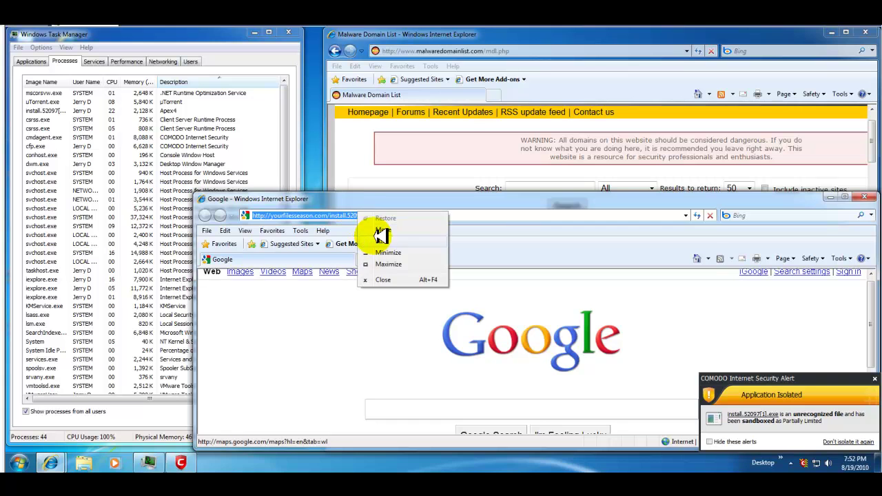
left_click(420, 171)
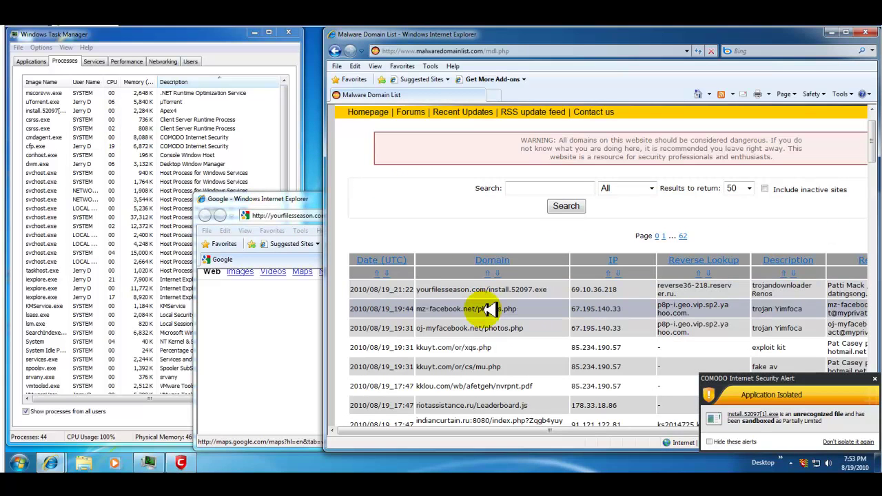
left_click_drag(486, 309, 488, 309)
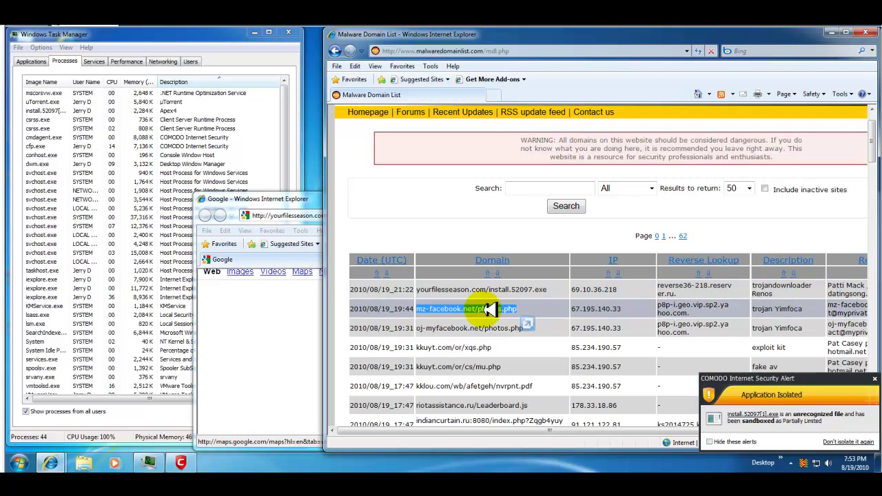
right_click(488, 310)
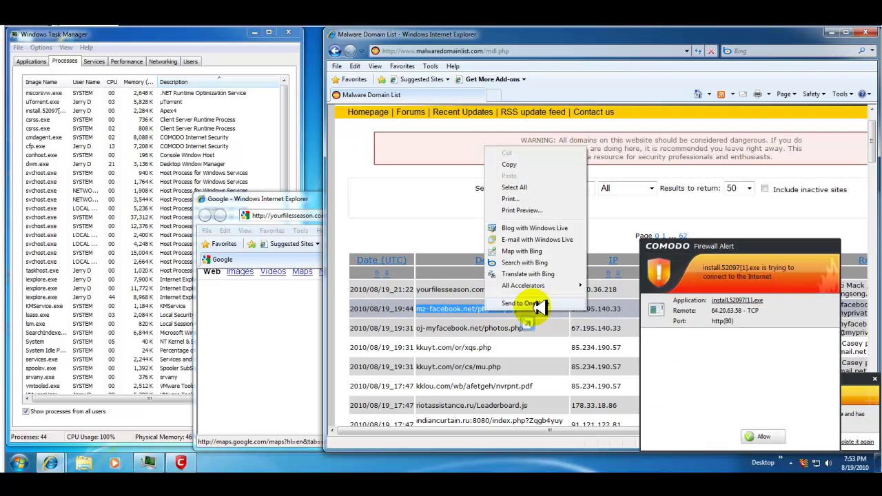
left_click(530, 165)
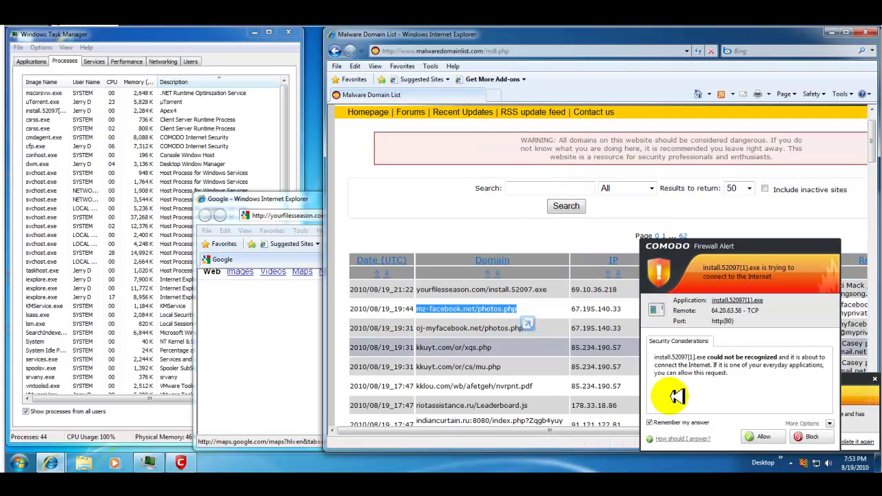
left_click(812, 436)
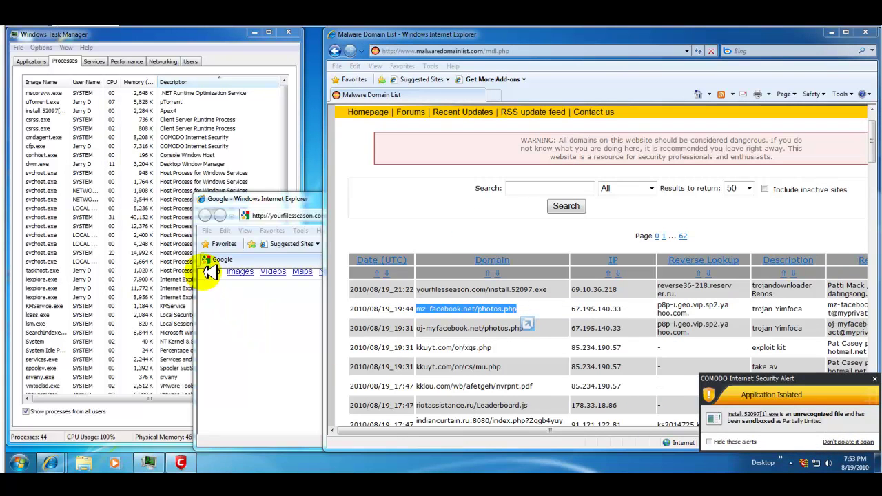
Load mz-facebook.net/photos.php in the second browser window
left_click(303, 215)
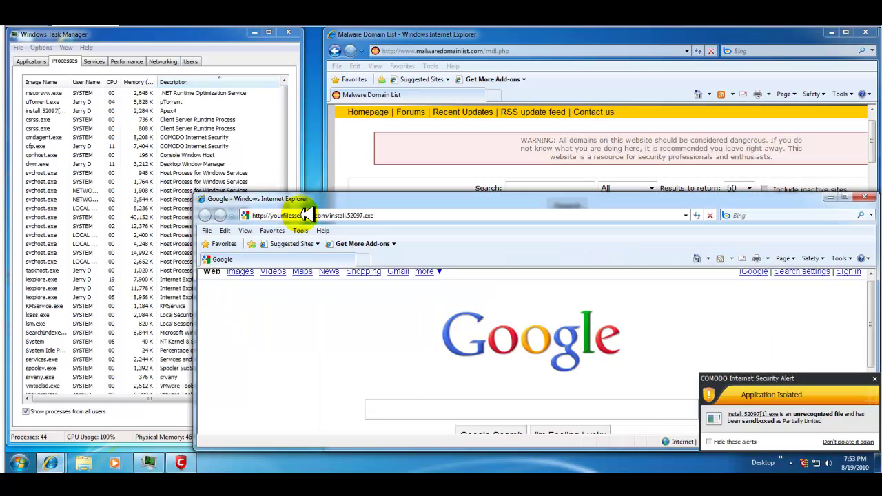
right_click(303, 215)
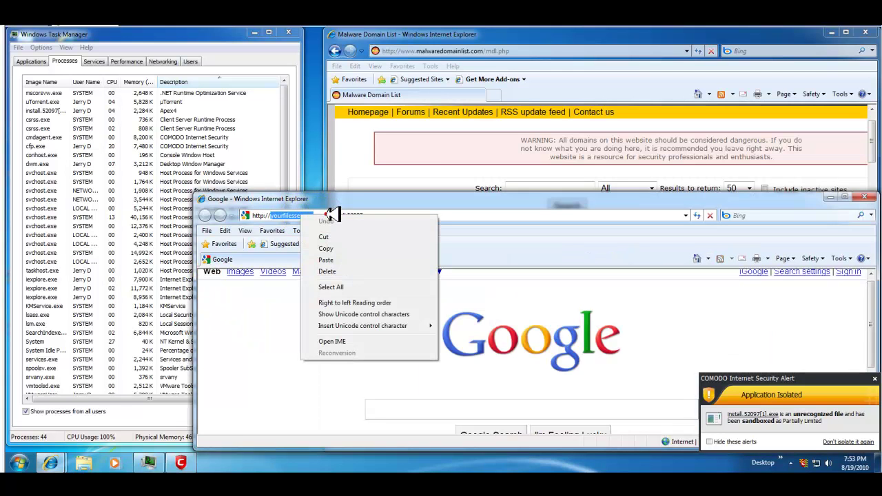
left_click(295, 215)
left_click(295, 215)
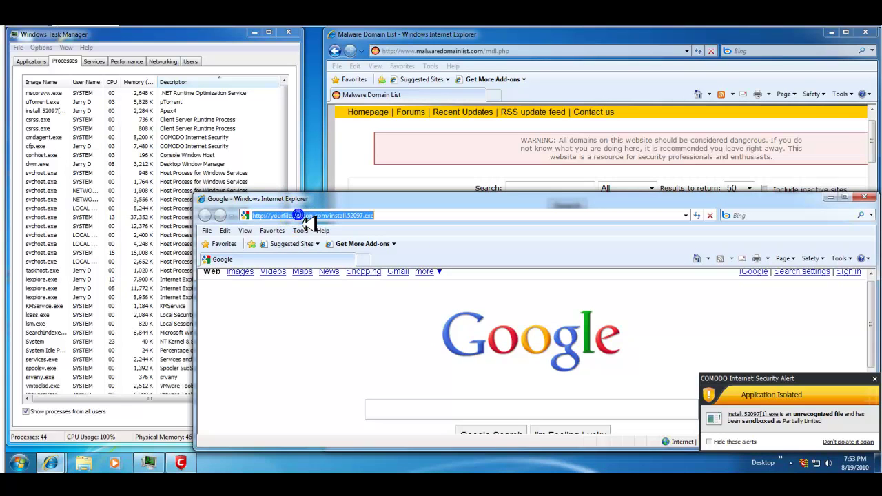
right_click(298, 216)
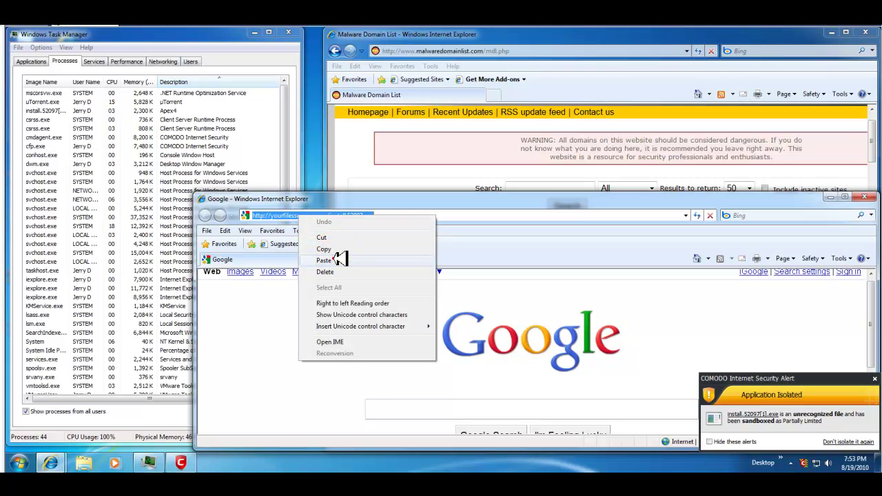
left_click(324, 260)
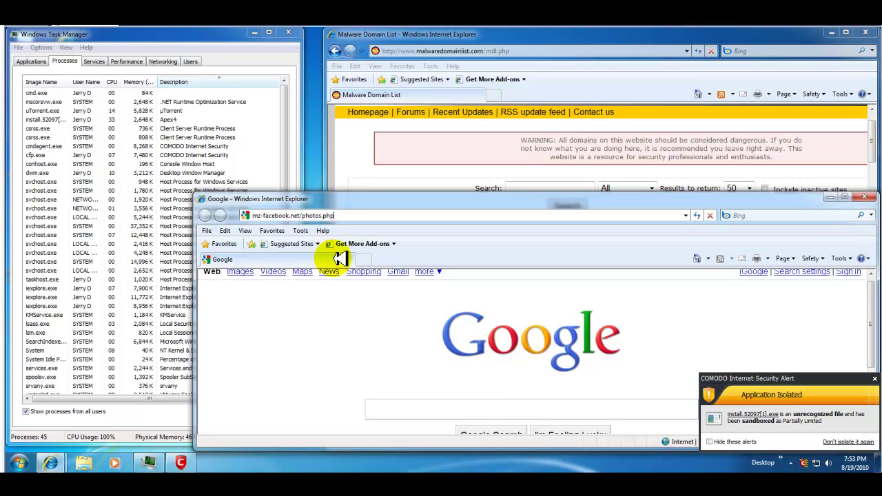
key("Return")
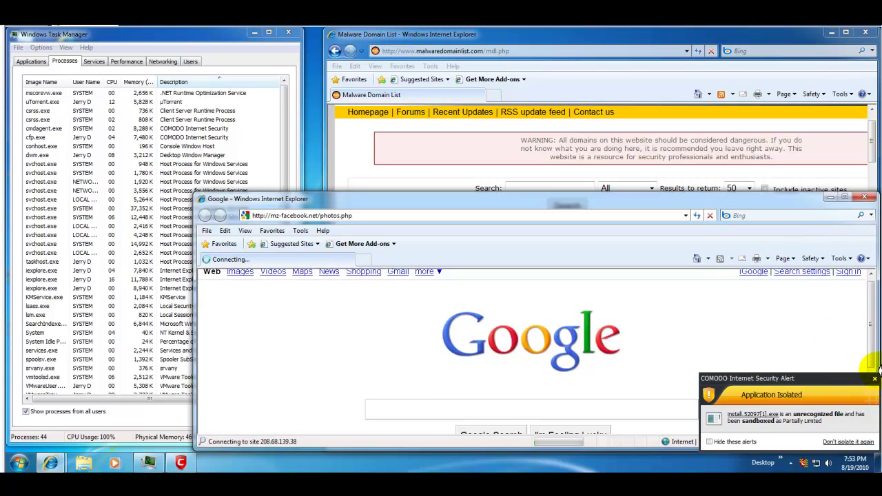
Dismiss Comodo's Application Isolated alert and check the current date and time
left_click(874, 380)
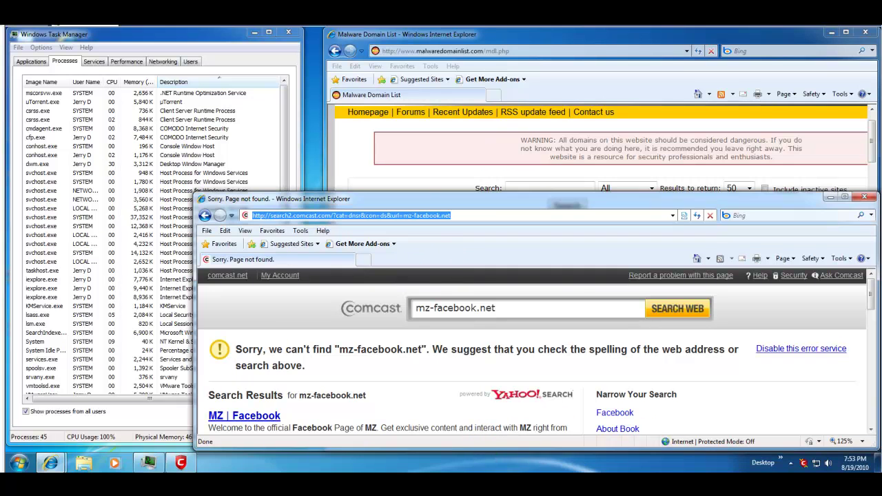
left_click(850, 463)
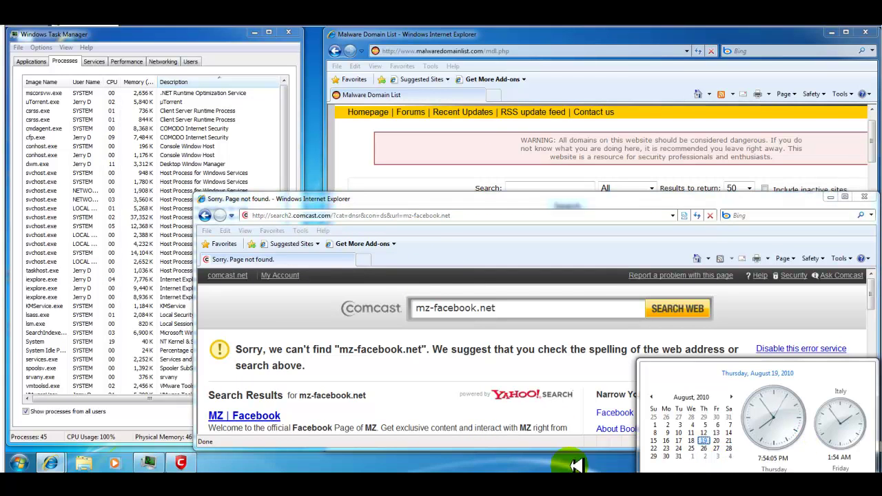
left_click(563, 468)
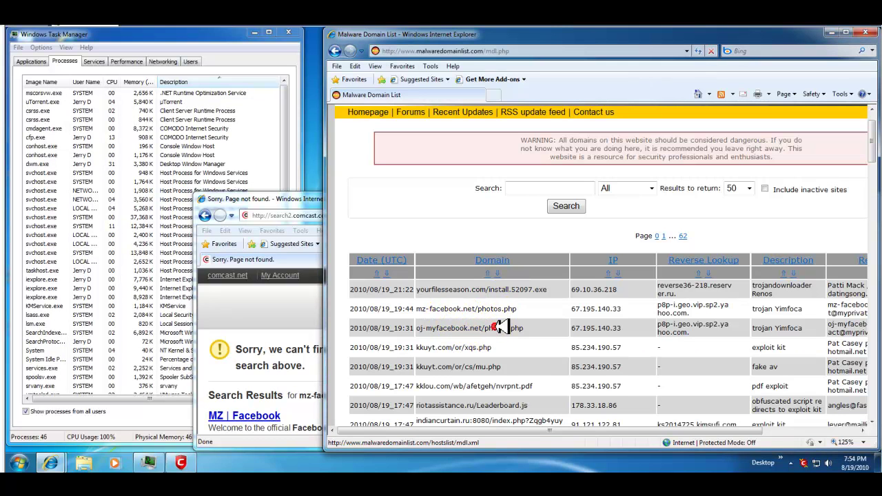
Copy the oj-myfacebook.net/photos.php URL from the Malware Domain List
left_click(500, 327)
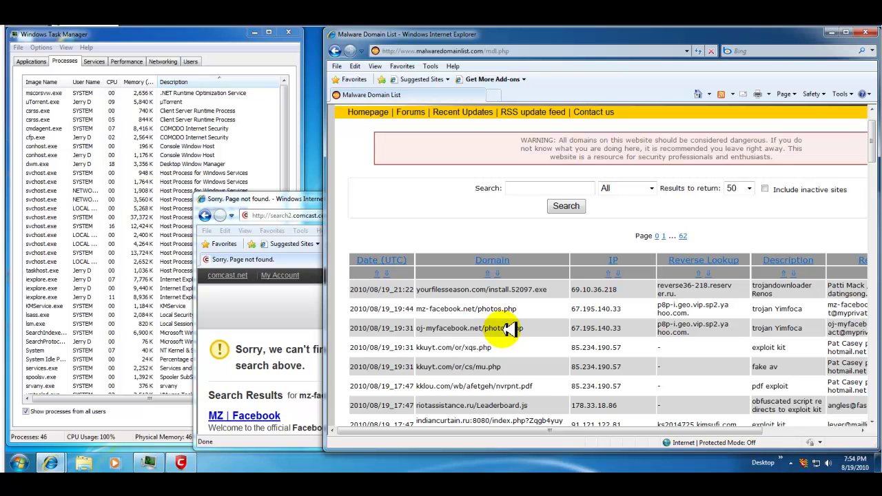
triple_click(502, 329)
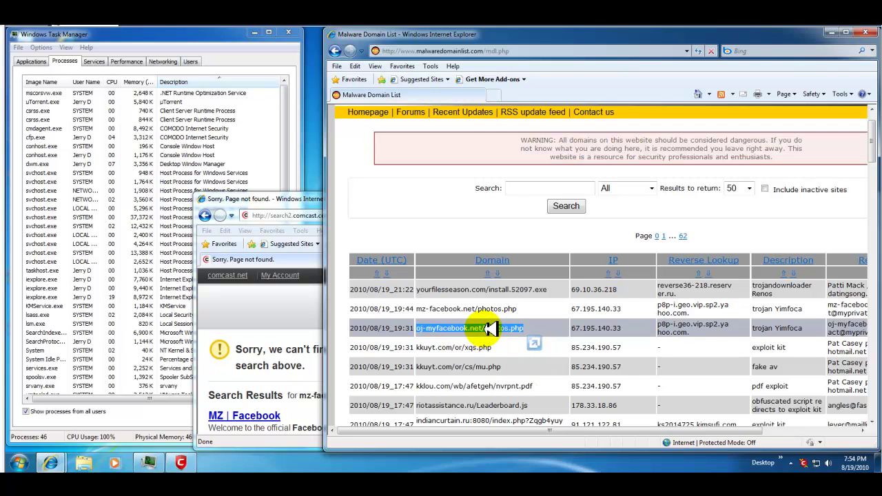
right_click(482, 328)
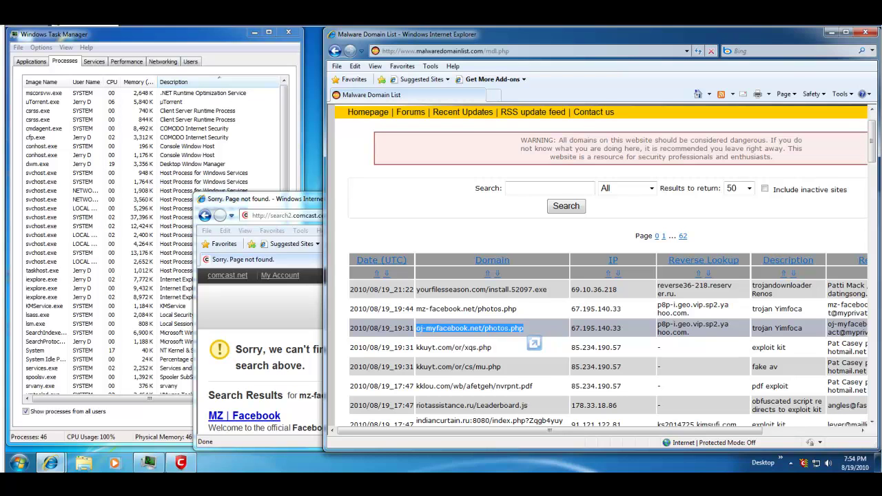
right_click(499, 329)
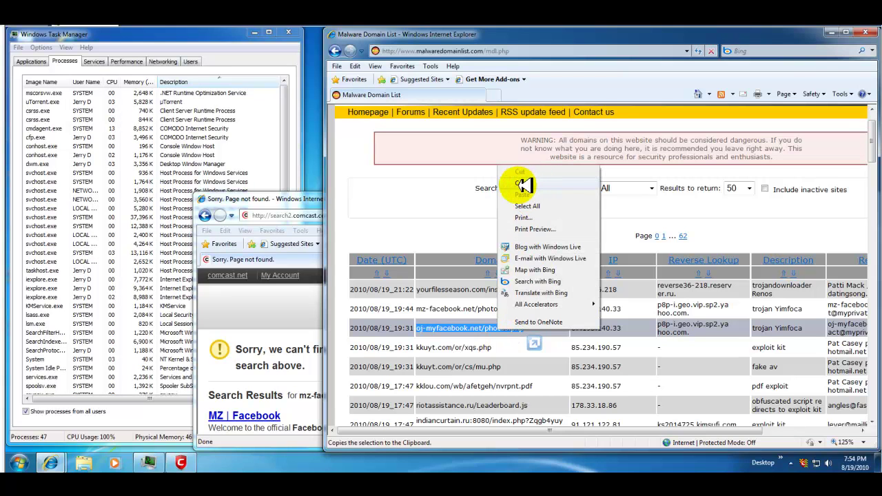
left_click(536, 183)
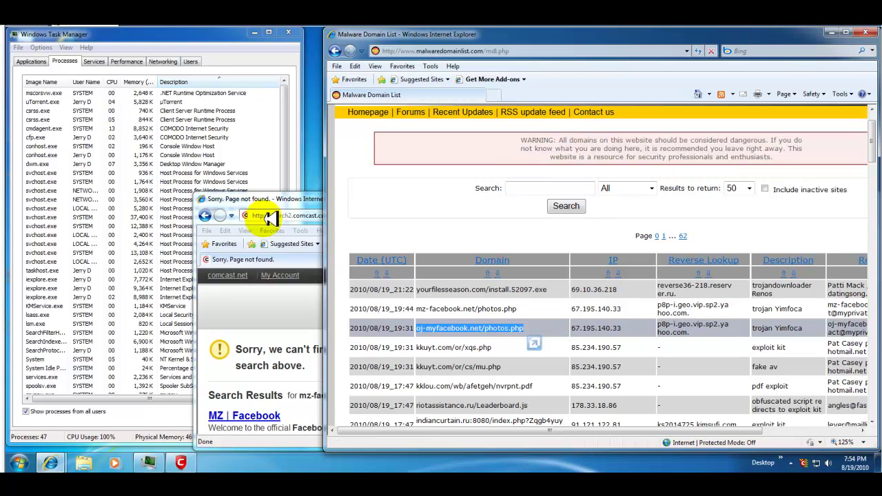
Load oj-myfacebook.net/photos.php in the page-not-found browser window
left_click(313, 202)
left_click(327, 215)
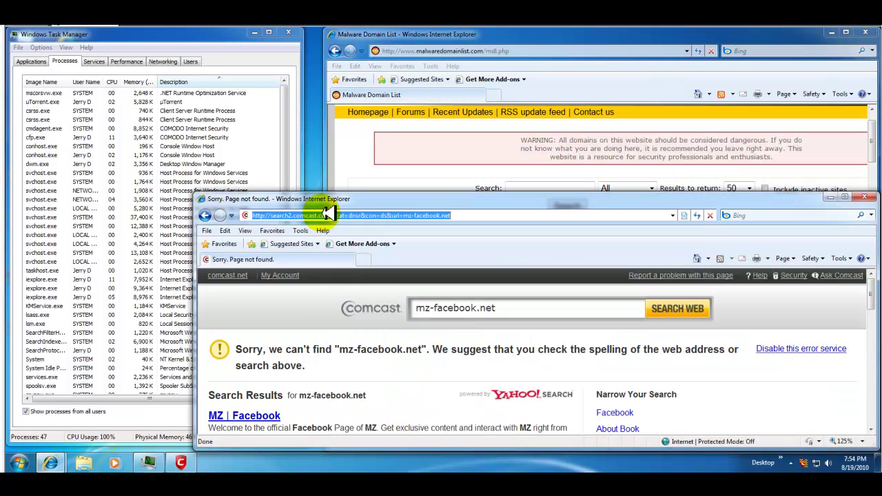
right_click(332, 217)
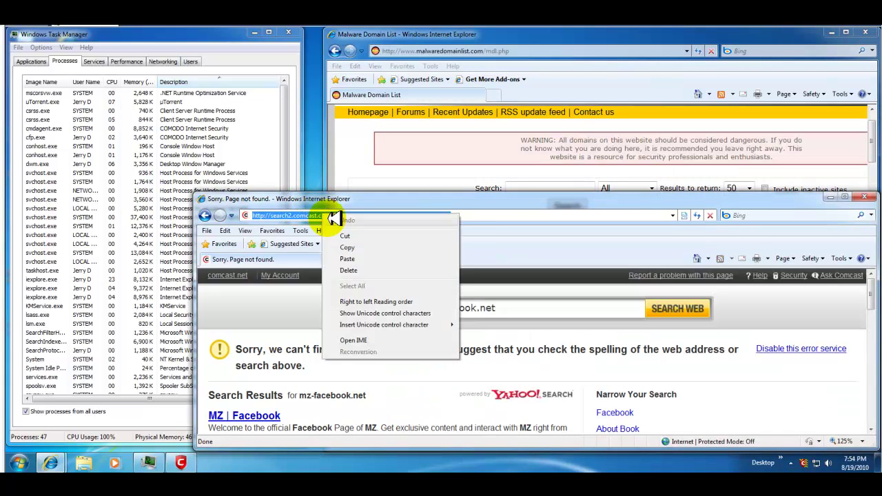
left_click(366, 258)
key("Return")
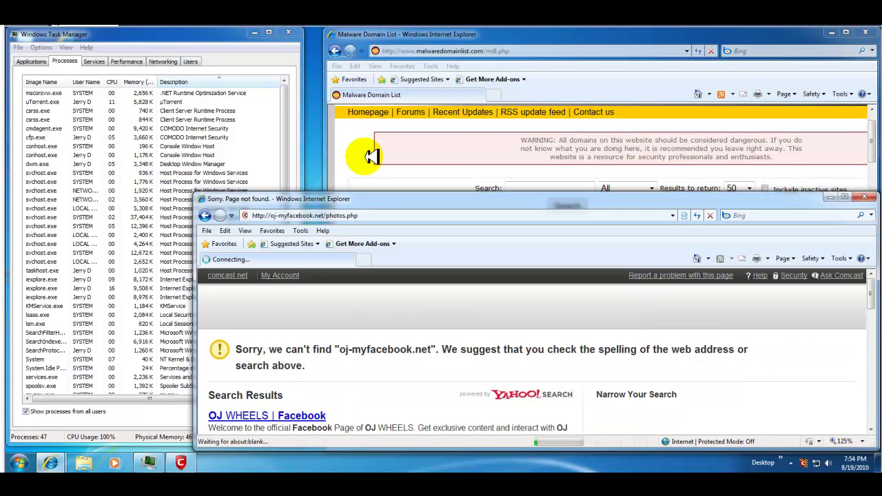
Copy kkuyt.com/or/xqs.php from the list and load it in the second window
left_click(585, 35)
left_click_drag(496, 324, 464, 349)
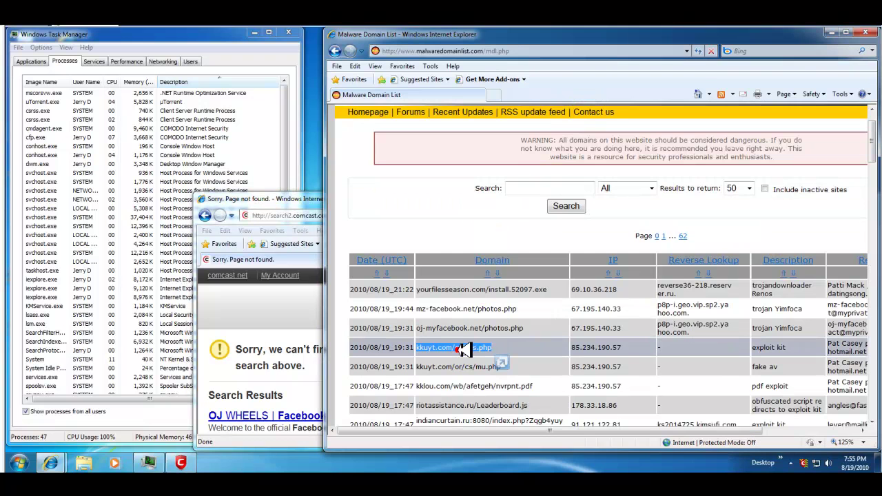
right_click(460, 349)
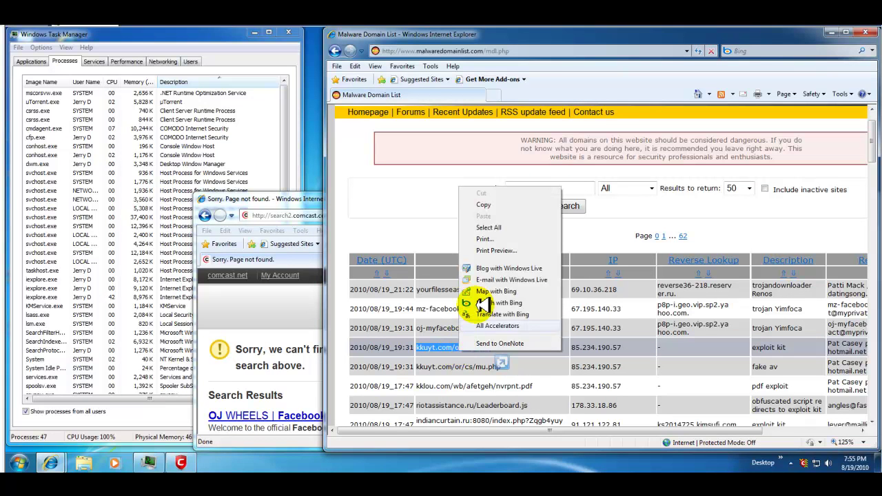
left_click(485, 204)
left_click(296, 215)
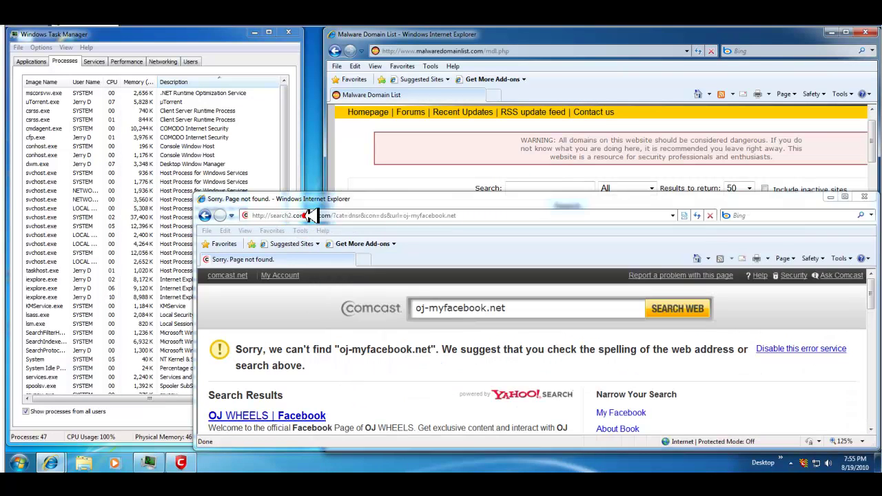
right_click(339, 215)
left_click(365, 261)
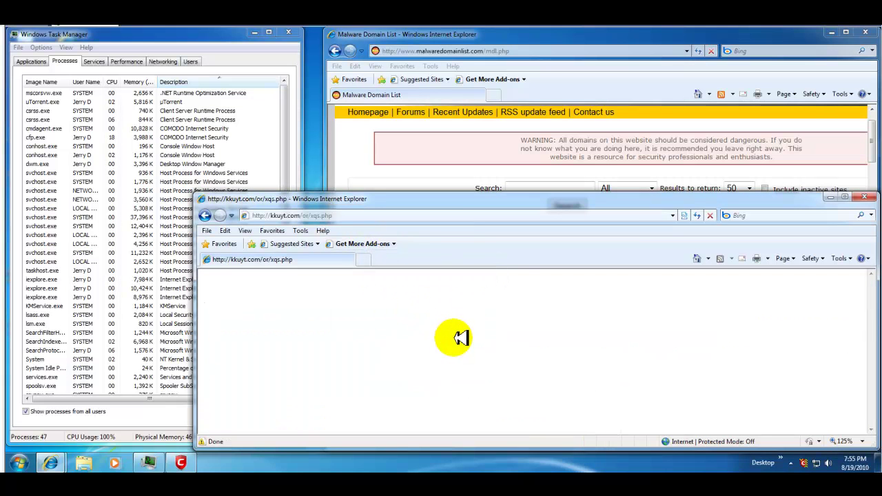
Copy kkuyt.com/or/cs/mu.php from the list and load it in the kkuyt window
left_click(532, 43)
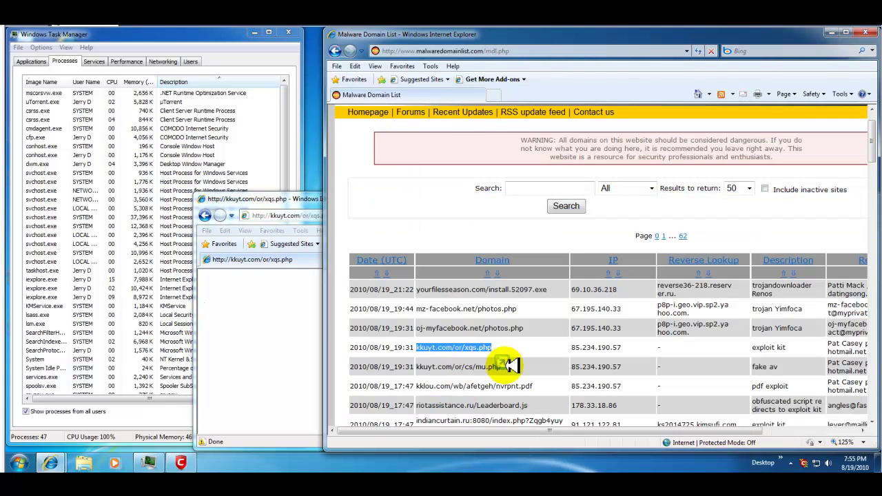
left_click_drag(438, 368, 470, 368)
right_click(470, 368)
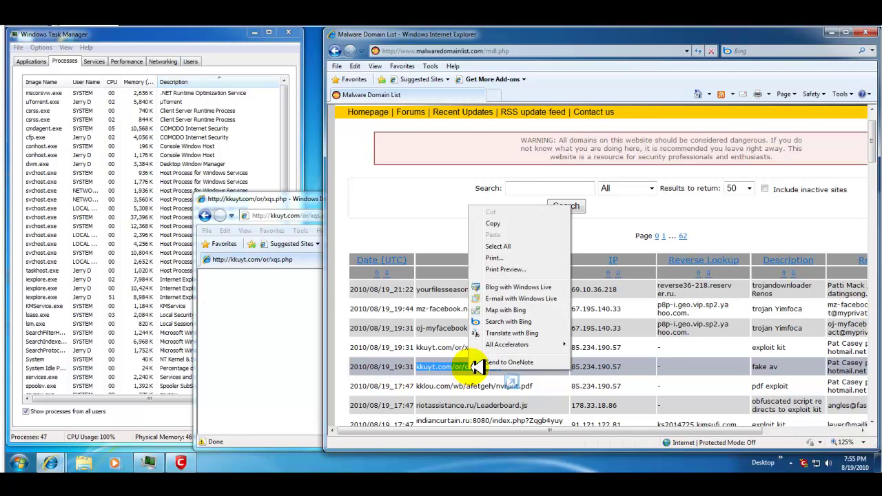
left_click(516, 223)
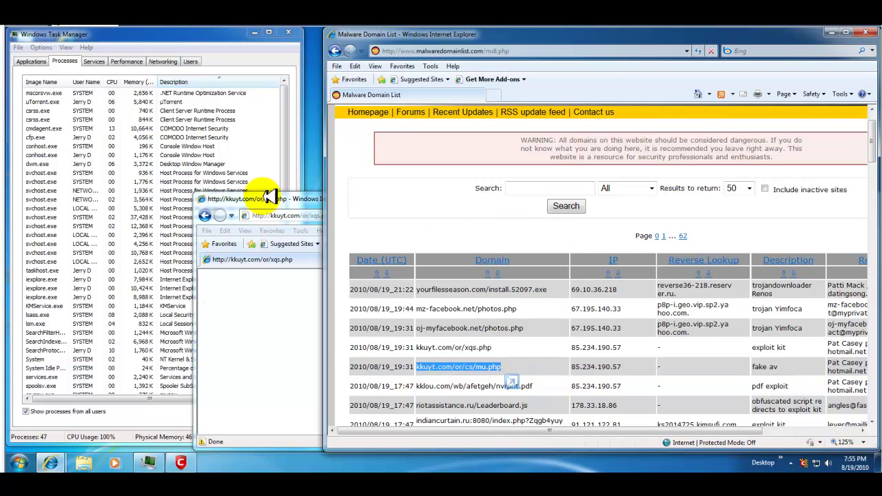
left_click(281, 199)
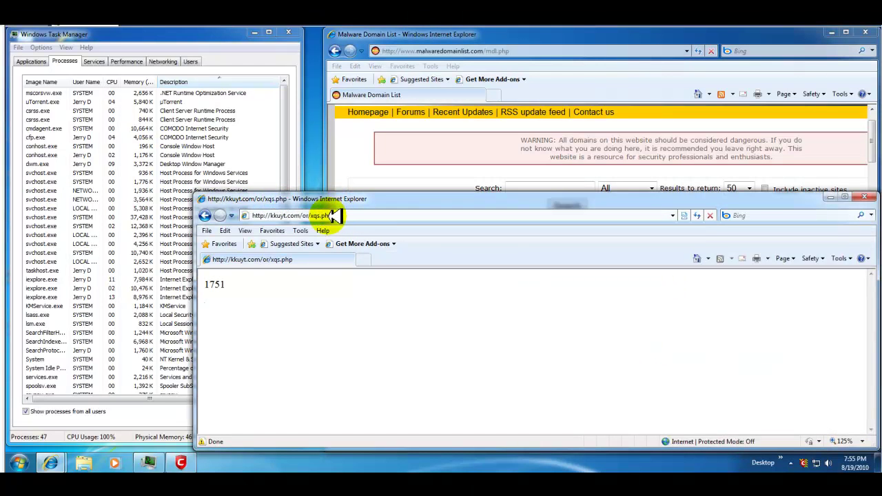
left_click(317, 215)
right_click(316, 214)
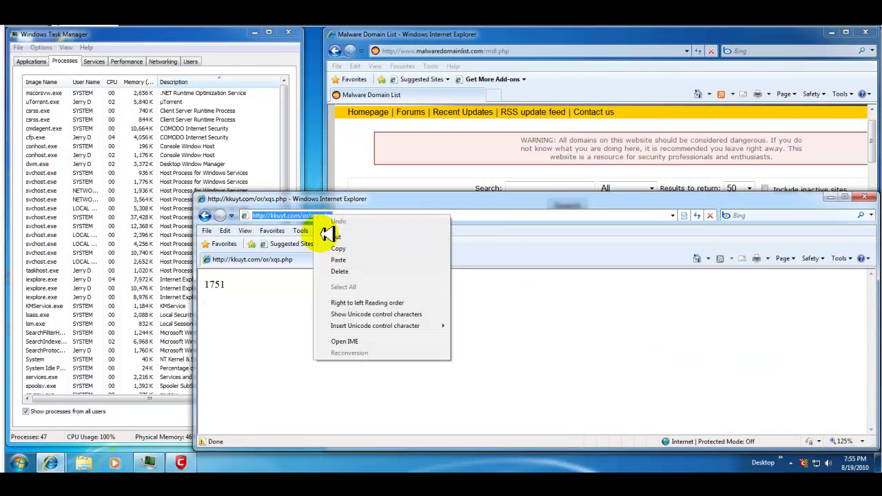
left_click(342, 261)
key("Return")
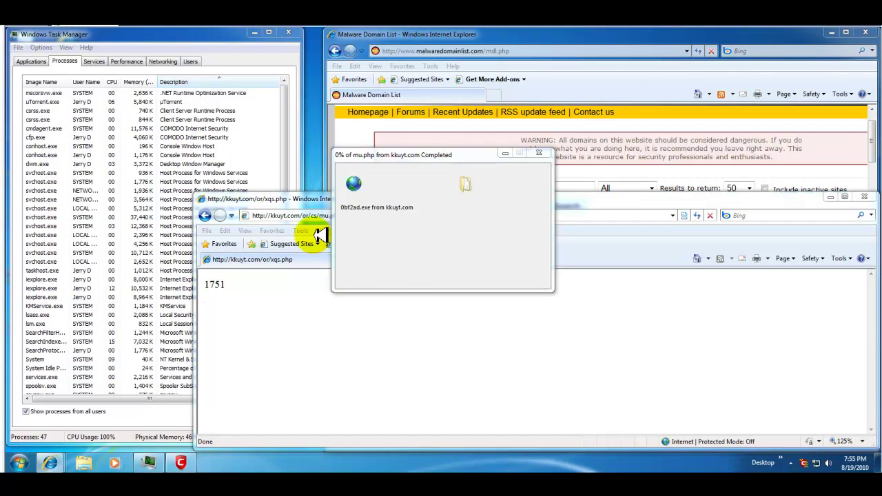
Run 0bf2ad.exe past the warnings, then clean the TrojWare Zbot detection in Comodo's alert
left_click(429, 251)
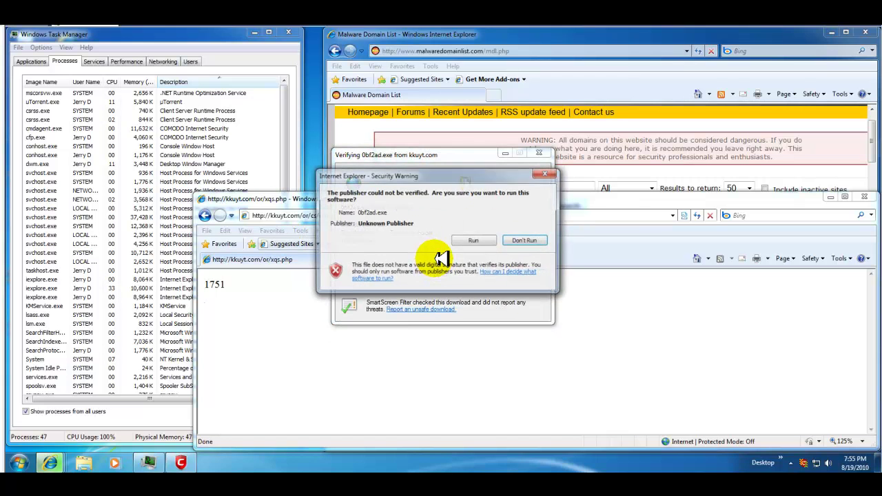
left_click(482, 241)
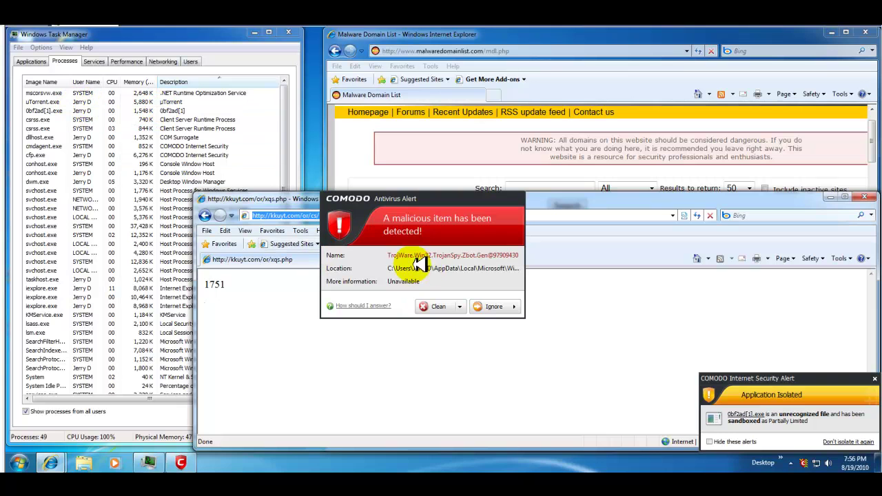
left_click(451, 306)
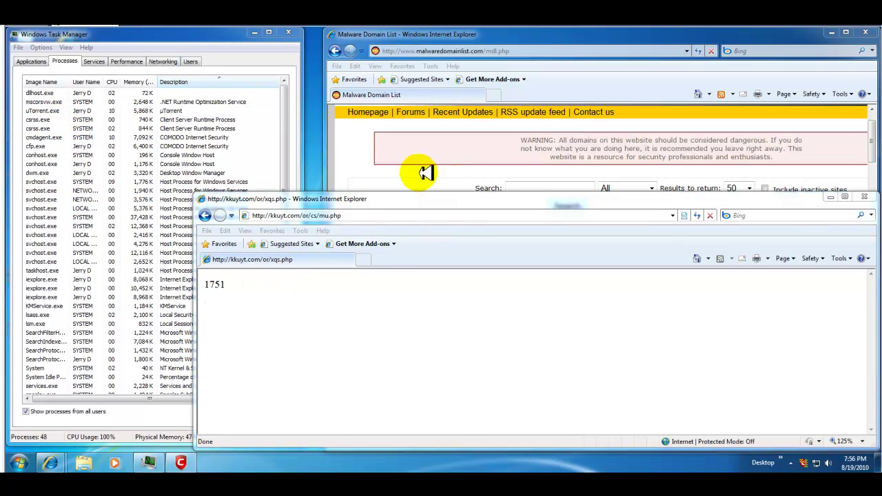
Copy the indiancurtain.ru:8080 index.php URL from the list and load it in the second window
left_click(509, 39)
triple_click(475, 366)
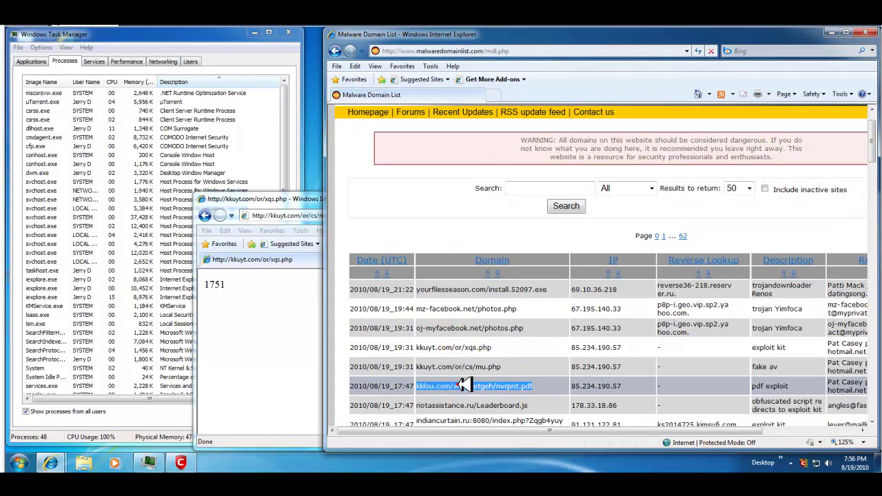
scroll(474, 348, "down", 2)
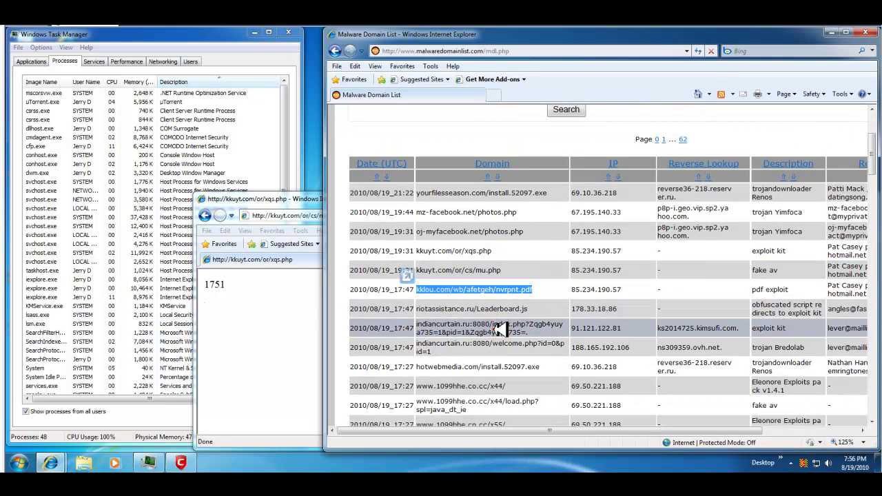
triple_click(498, 329)
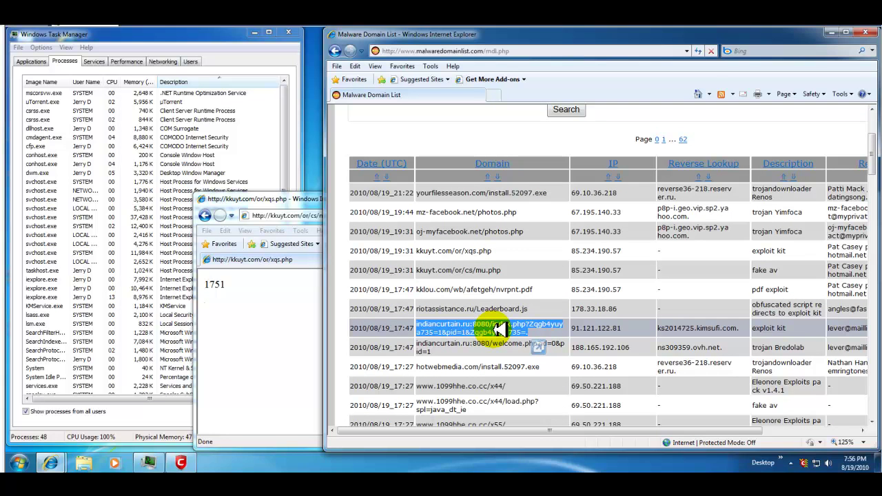
right_click(498, 329)
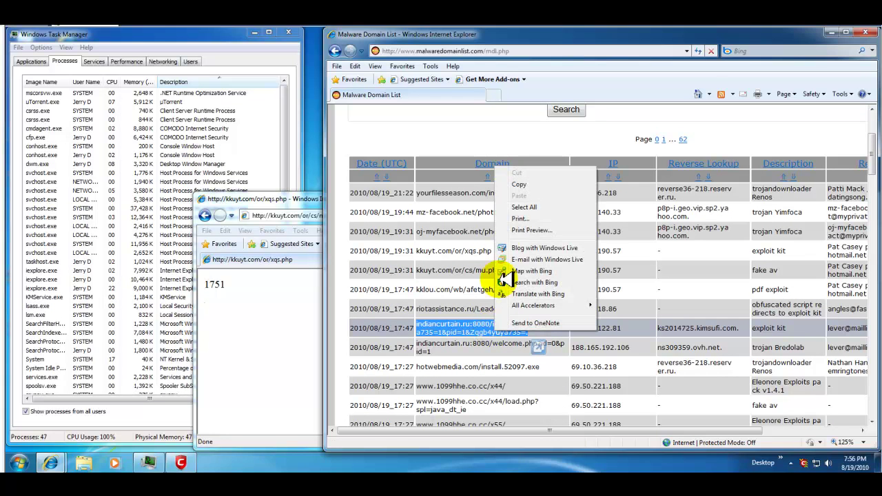
left_click(536, 184)
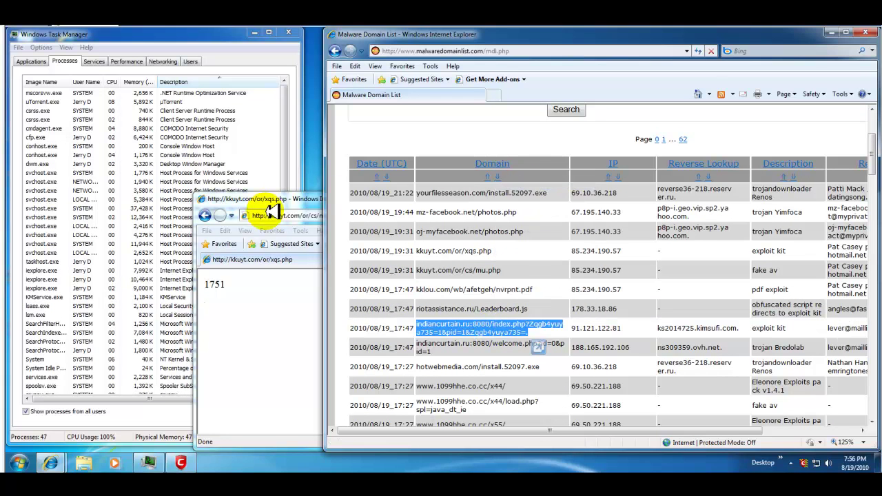
left_click(293, 215)
right_click(292, 215)
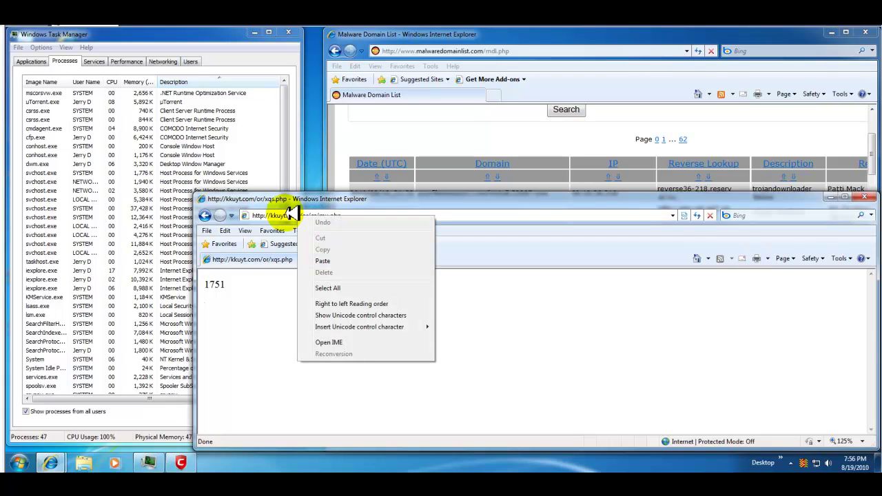
left_click(282, 213)
right_click(282, 214)
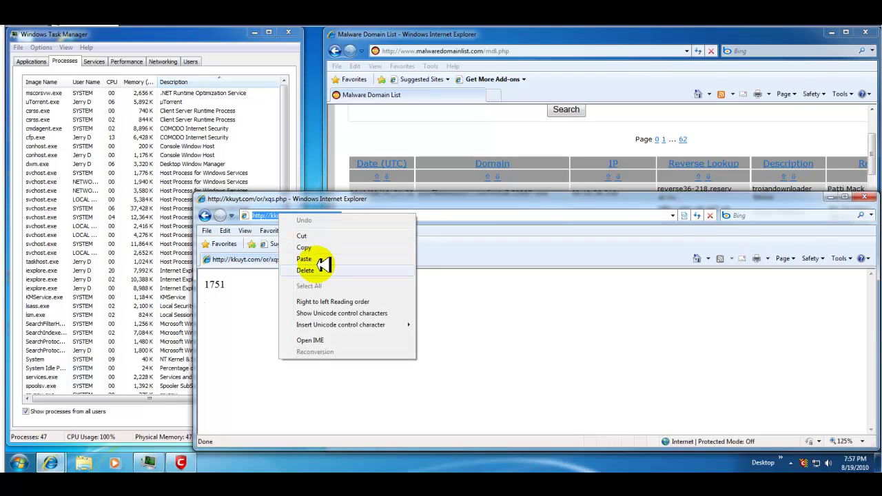
left_click(304, 259)
key("Return")
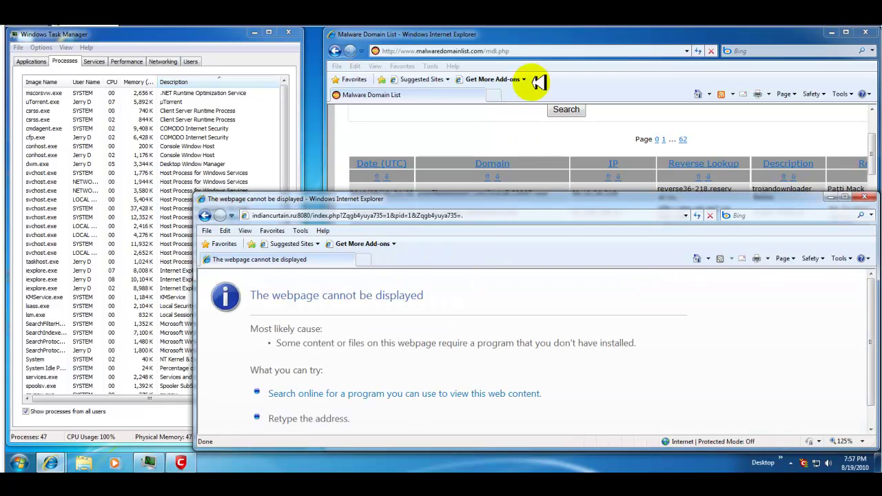
Copy the indiancurtain welcome.php URL and load it in the error window
left_click(555, 40)
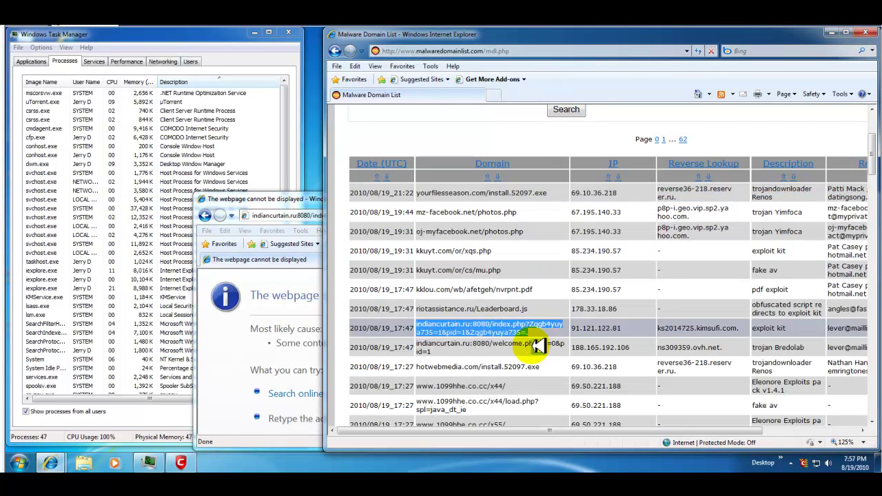
triple_click(486, 344)
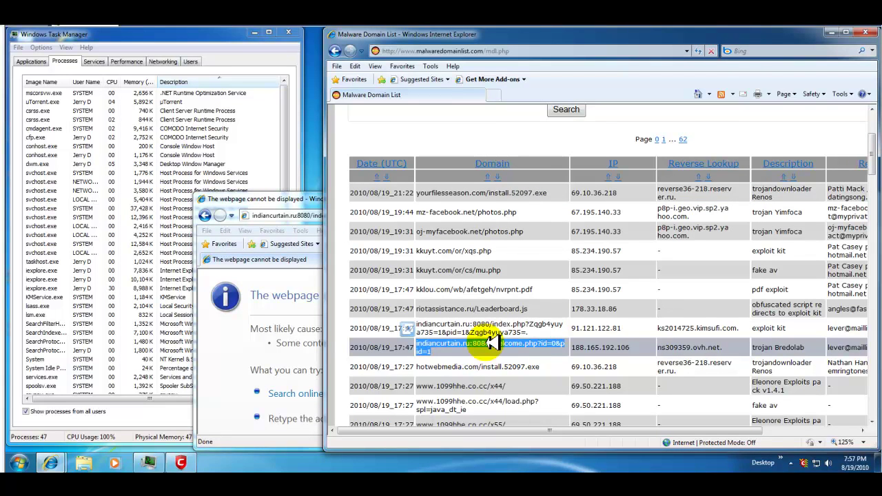
right_click(490, 342)
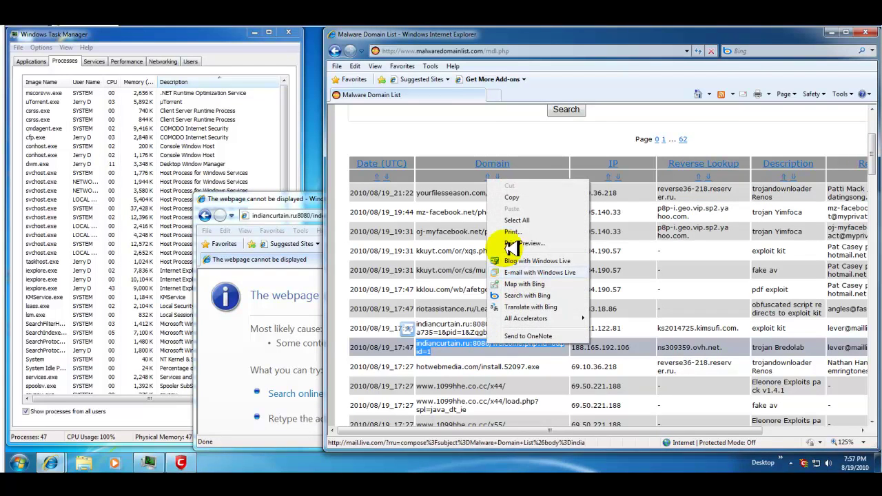
left_click(518, 198)
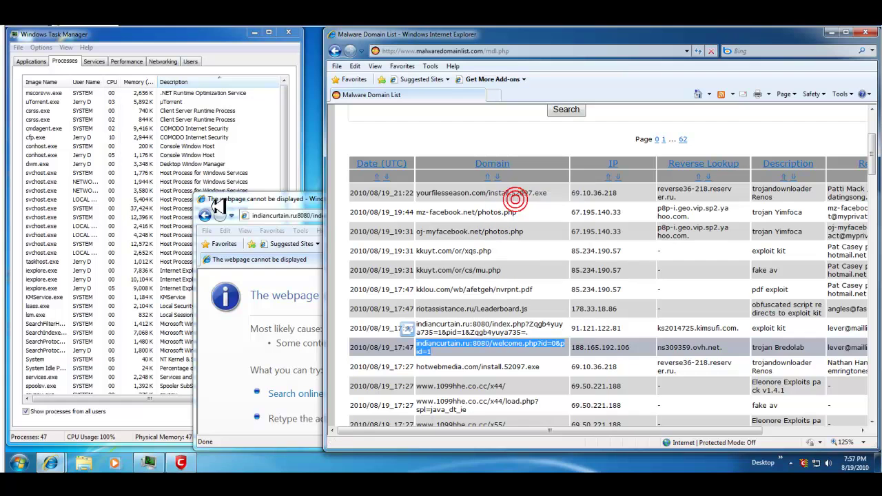
left_click(290, 216)
right_click(297, 216)
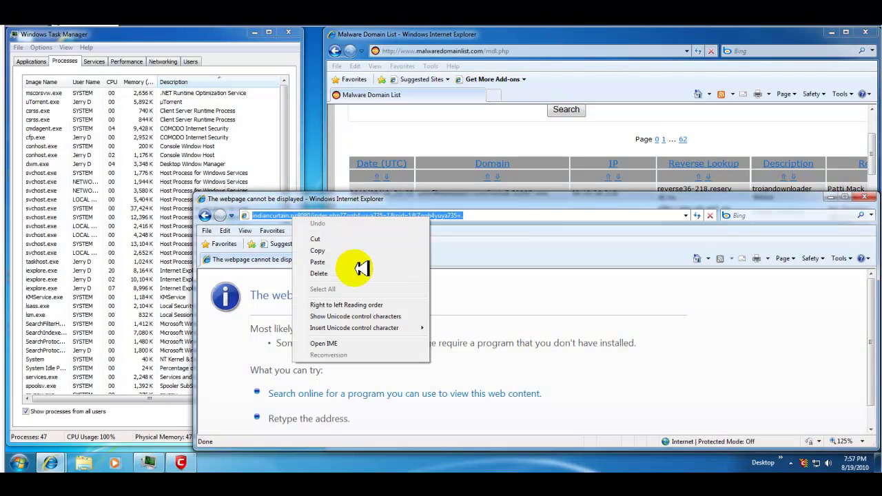
left_click(317, 262)
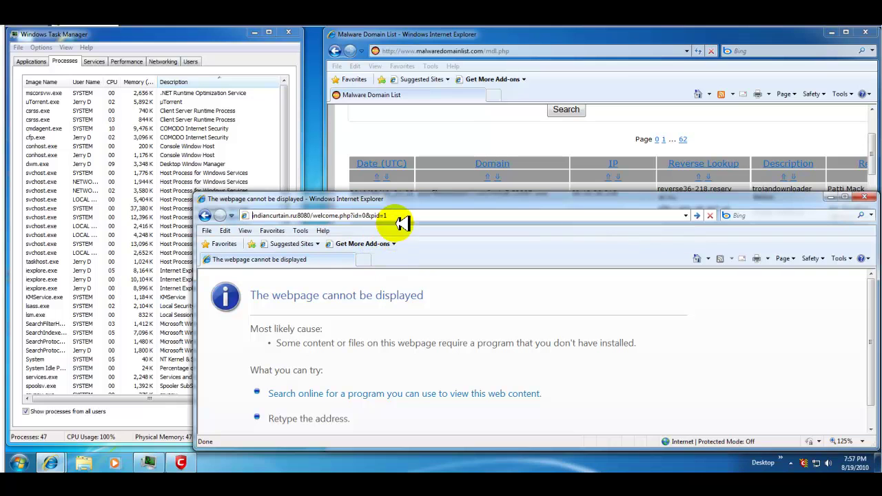
key("Return")
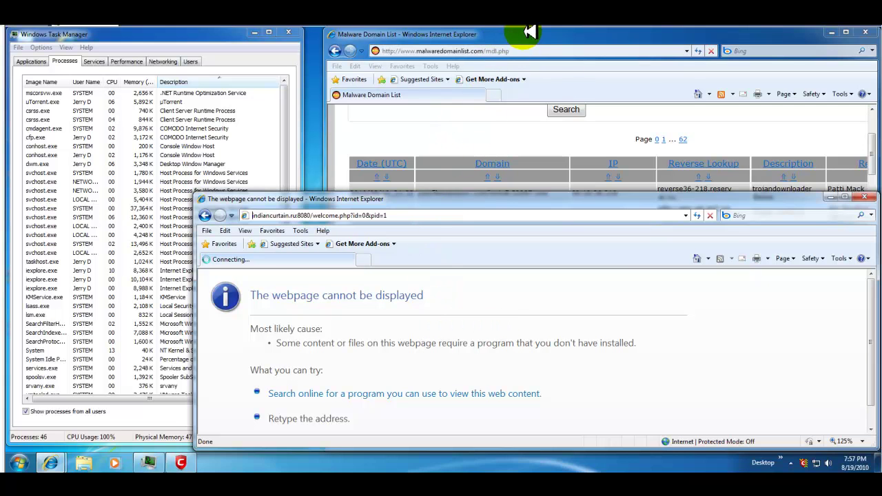
Copy the hotwebmedia.com/install.52097.exe URL from the Malware Domain List and load it in the test window
left_click(531, 34)
triple_click(526, 355)
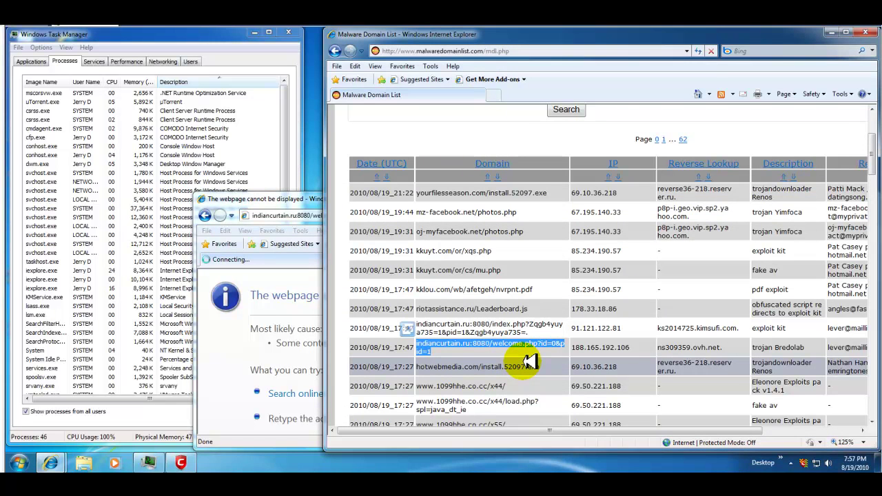
triple_click(492, 367)
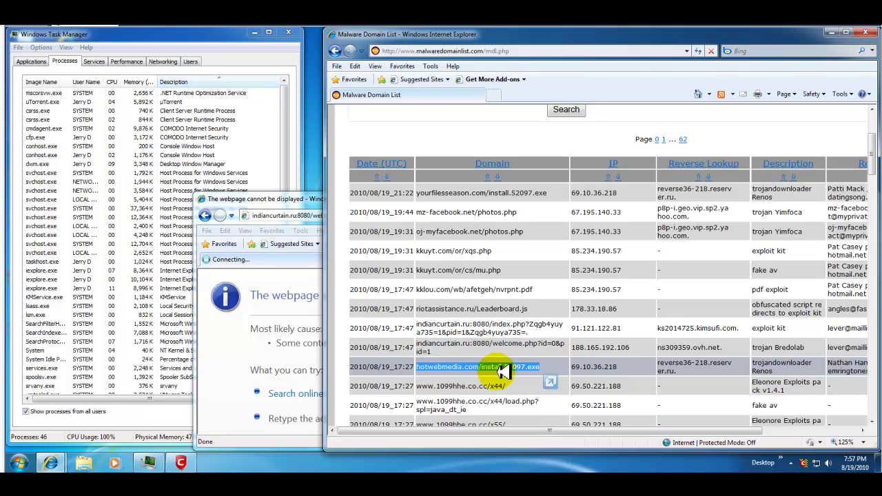
right_click(489, 368)
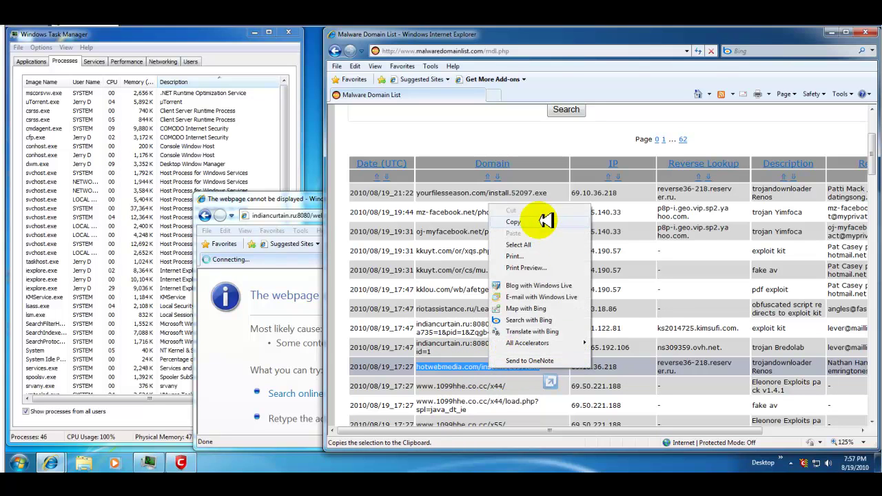
left_click(514, 222)
left_click(267, 215)
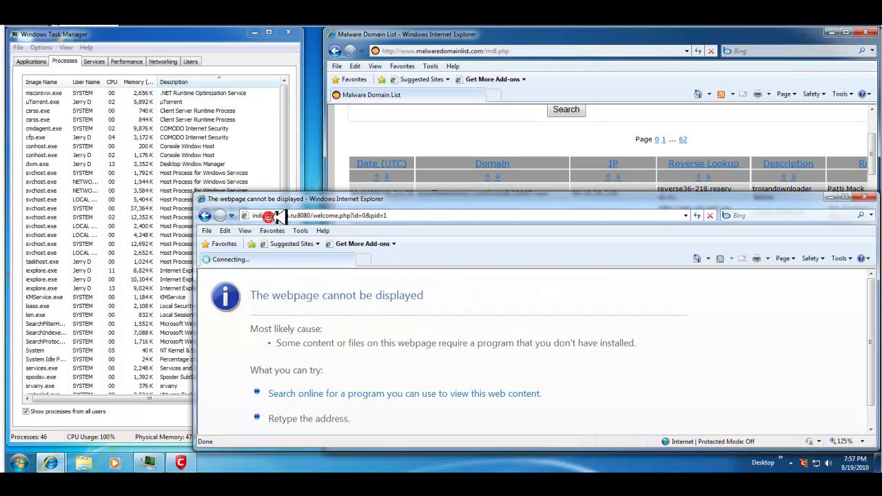
right_click(288, 216)
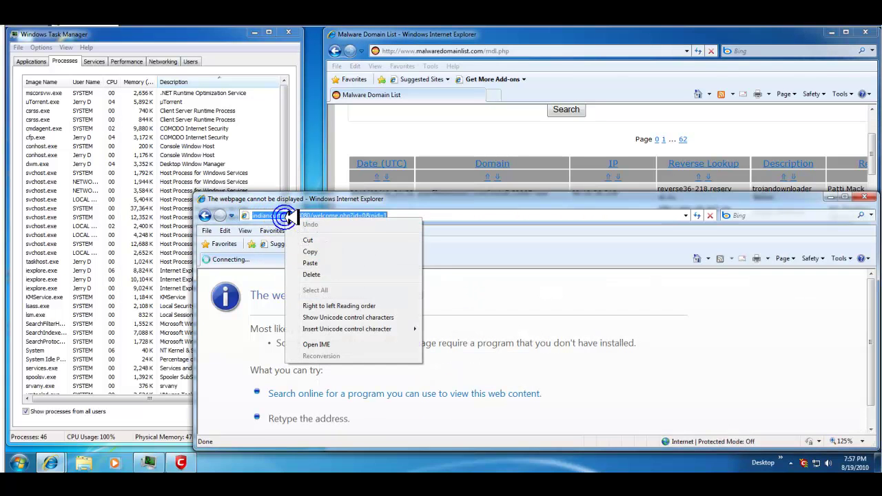
left_click(311, 261)
key("Return")
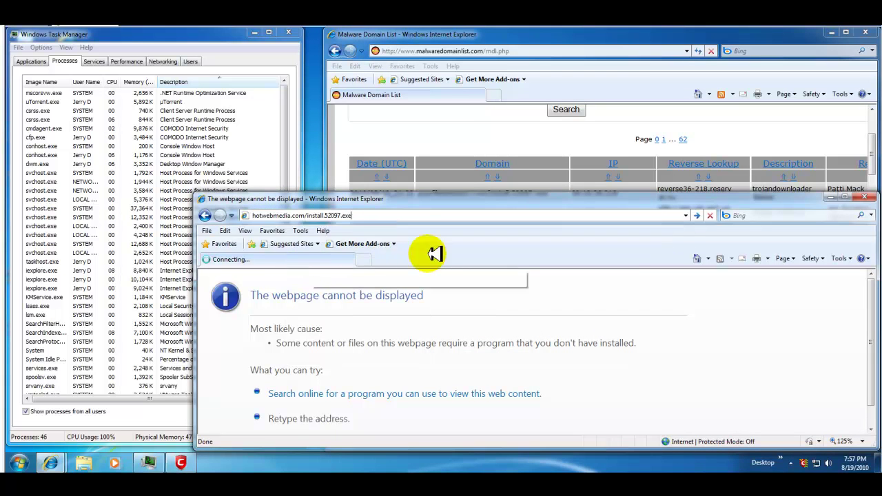
Scroll the Malware Domain List and copy the 1099hhe.co.cc x44/load.php URL
left_click(571, 40)
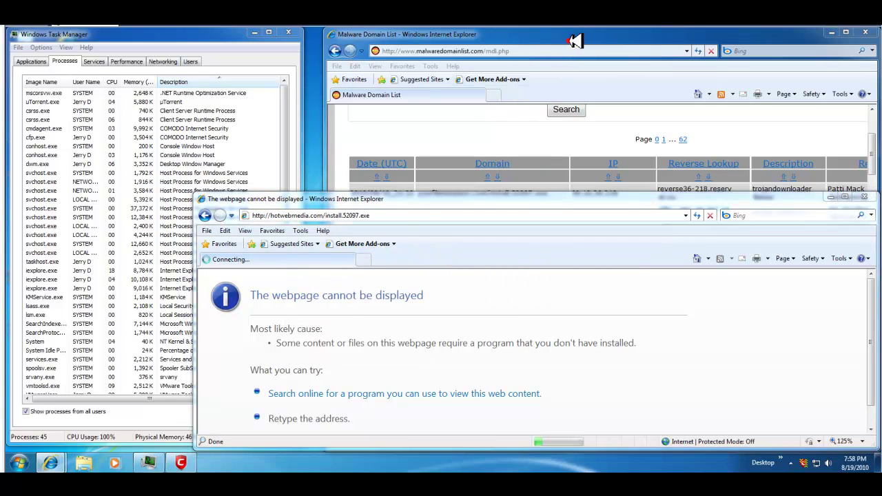
scroll(580, 323, "down", 1)
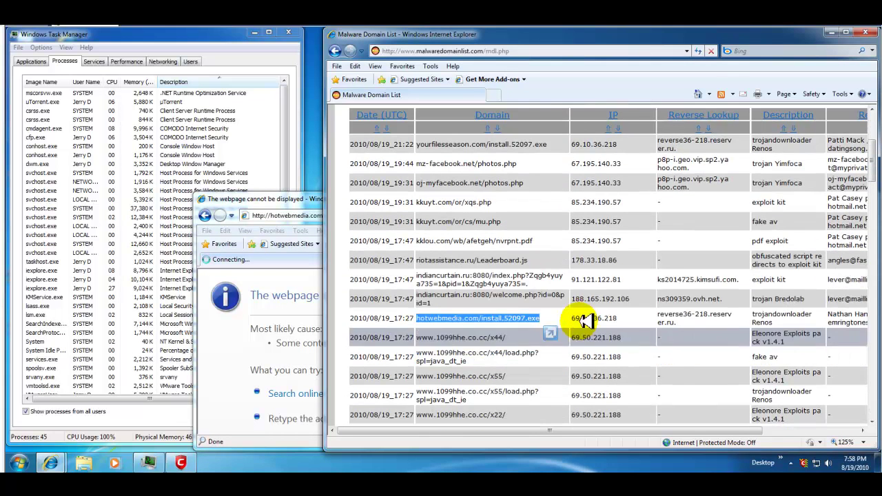
scroll(597, 271, "down", 1)
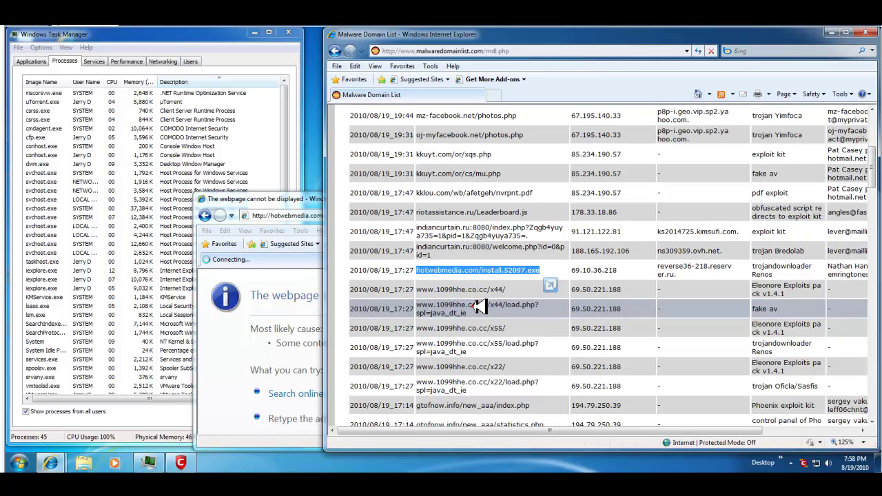
double_click(478, 307)
left_click(478, 307)
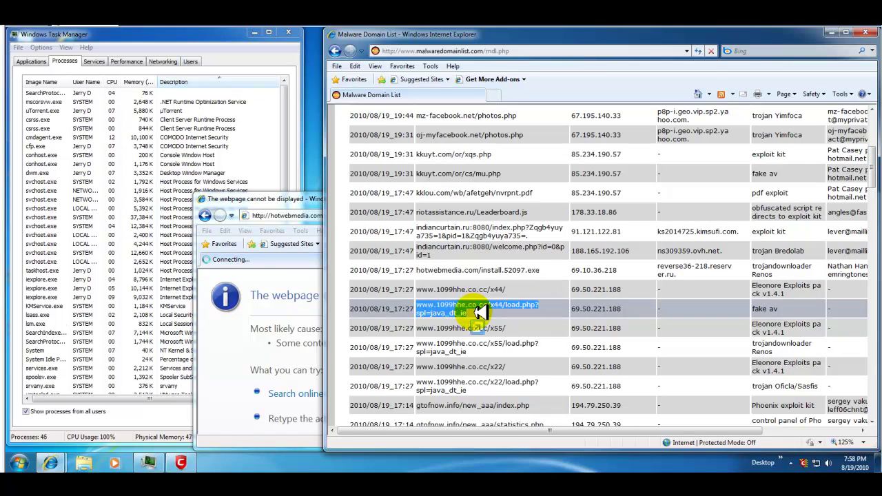
left_click_drag(487, 317, 468, 307)
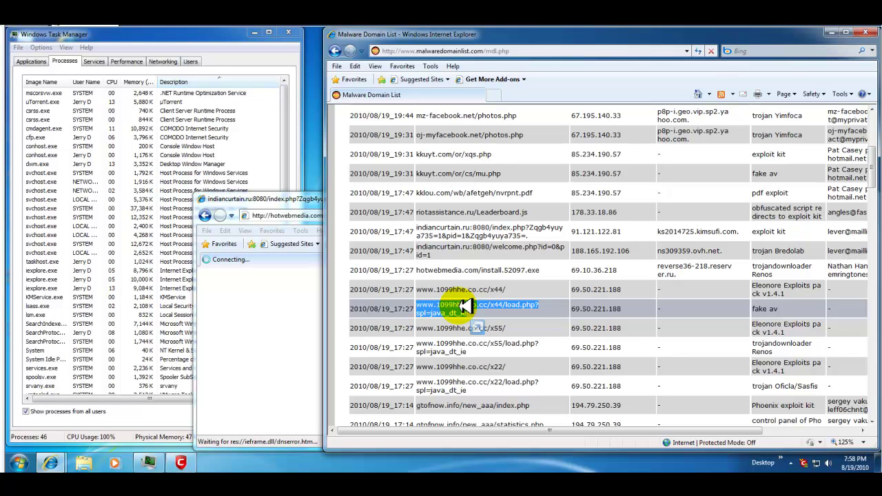
right_click(465, 307)
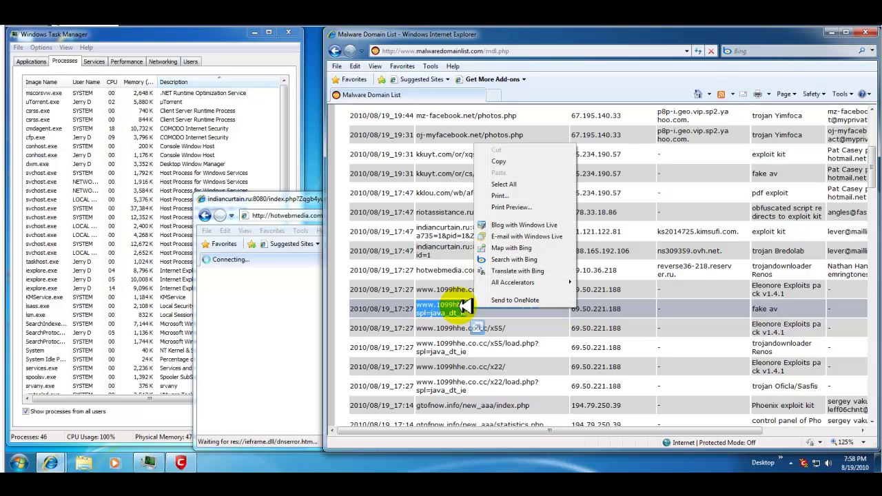
left_click(522, 161)
Paste the x44/load.php URL into the test window's address bar, then return to the list
left_click(308, 197)
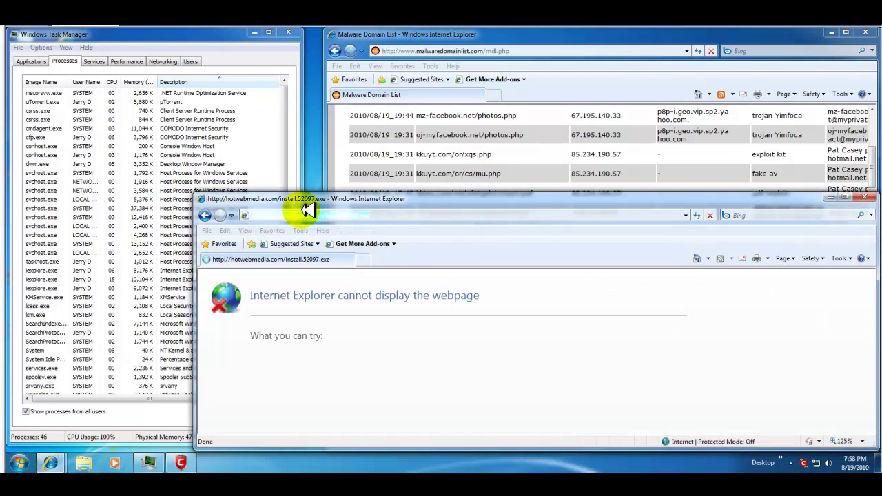
left_click(306, 214)
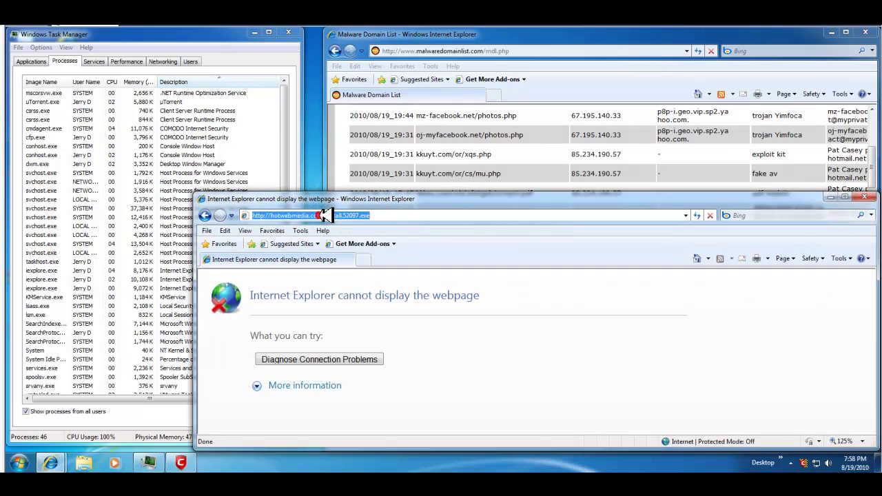
right_click(332, 218)
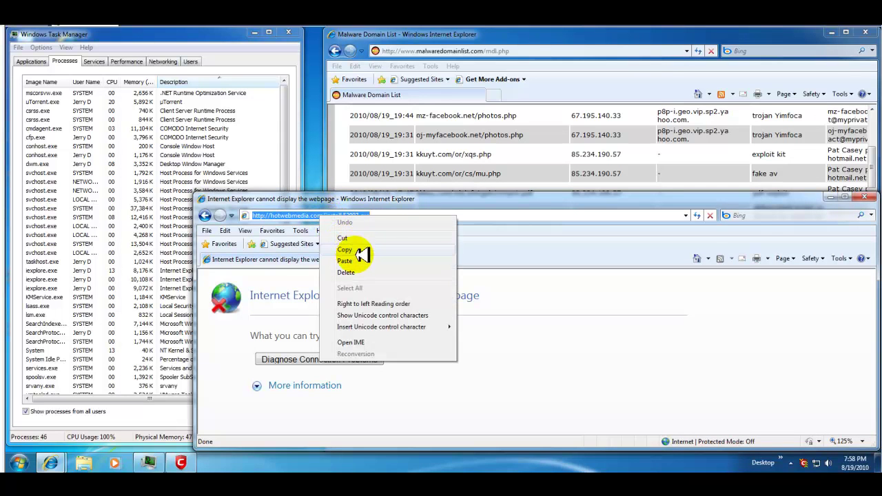
left_click(344, 261)
left_click(527, 52)
left_click(544, 36)
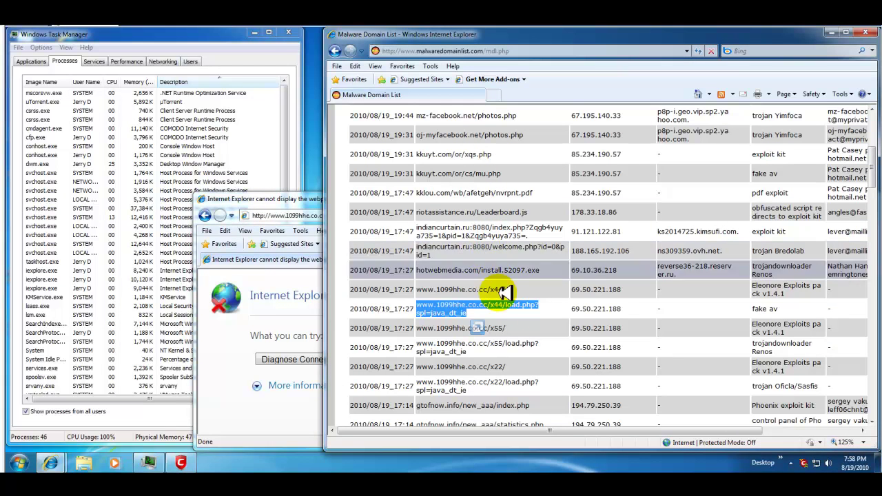
Copy the x22/load.php URL from the list and paste it into the test window's address bar
left_click_drag(503, 308, 508, 310)
scroll(512, 275, "down", 1)
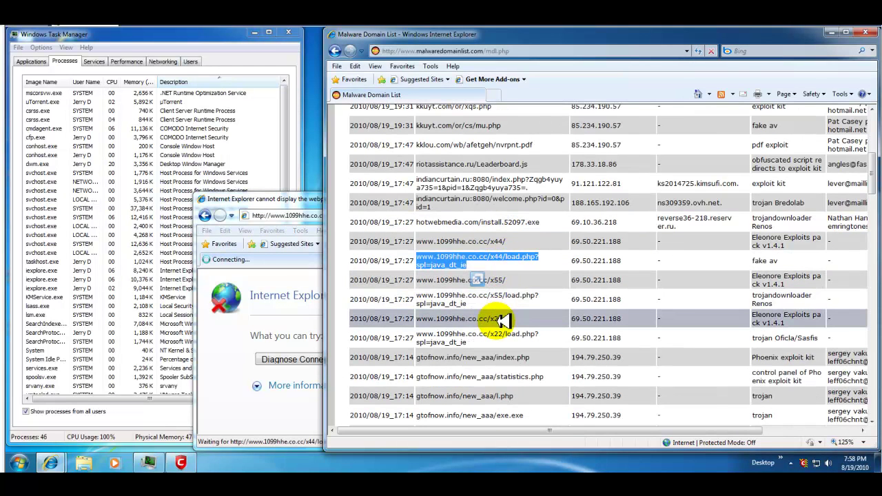
triple_click(458, 337)
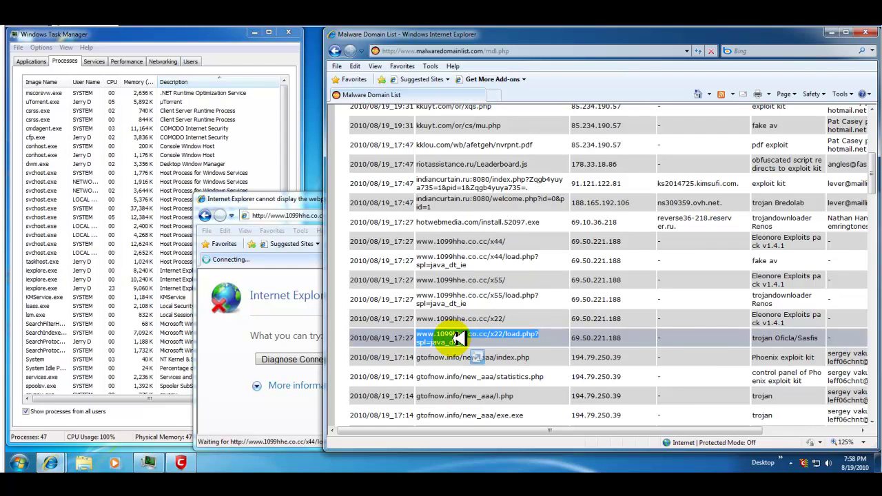
right_click(458, 337)
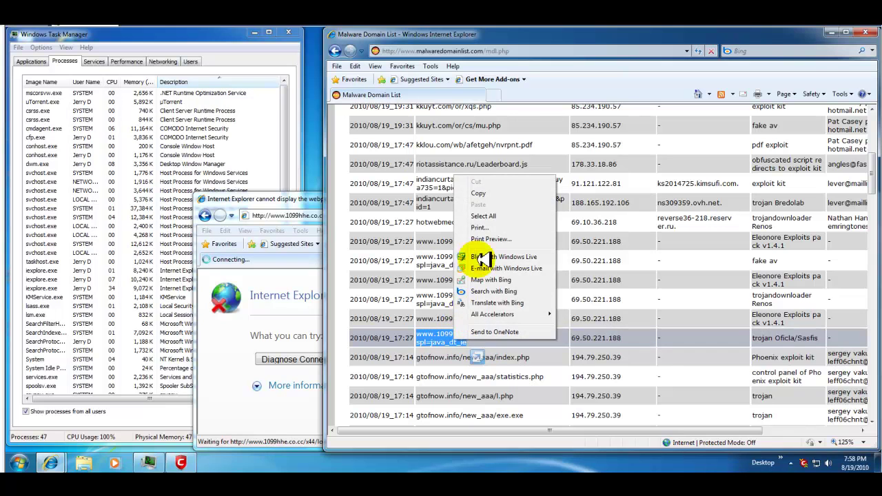
left_click(494, 194)
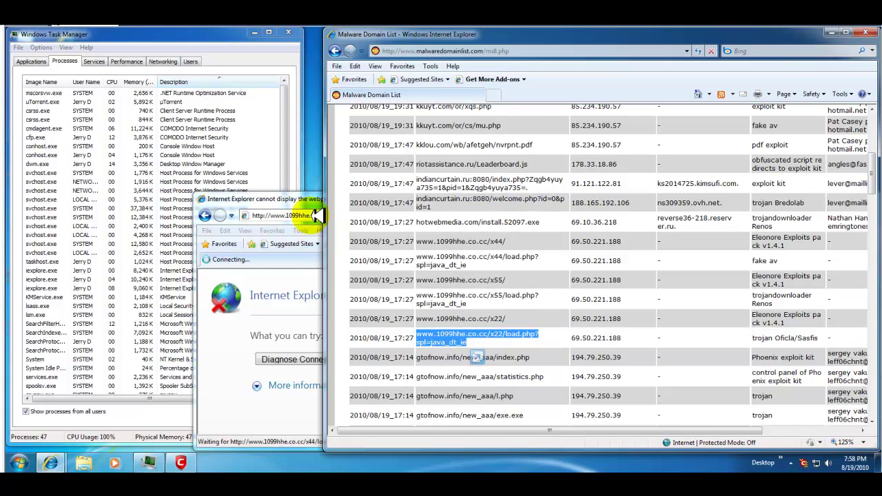
left_click(332, 210)
left_click(316, 210)
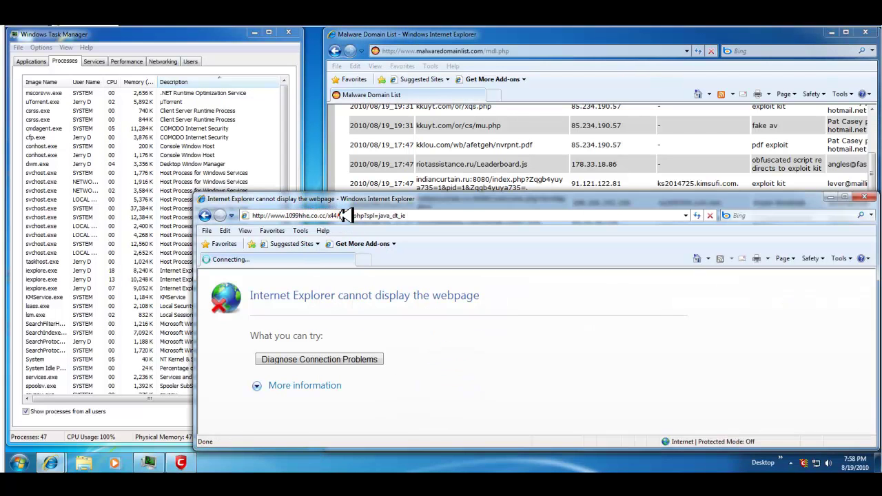
right_click(357, 216)
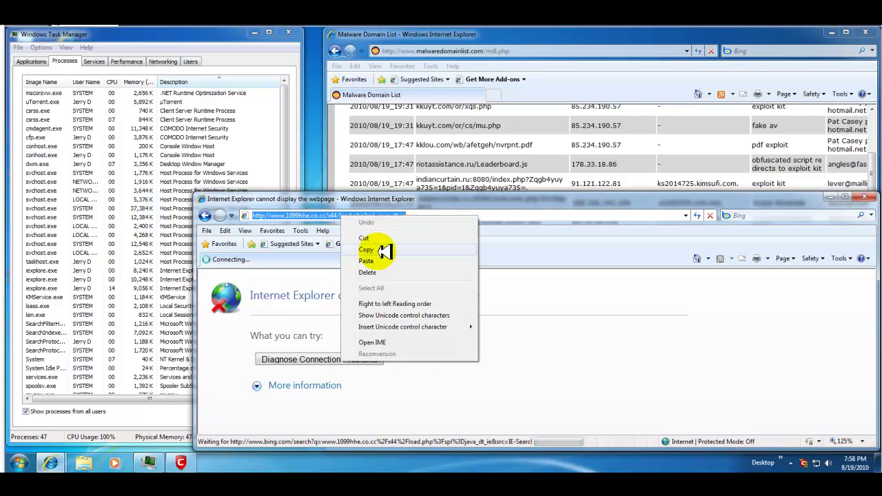
left_click(387, 262)
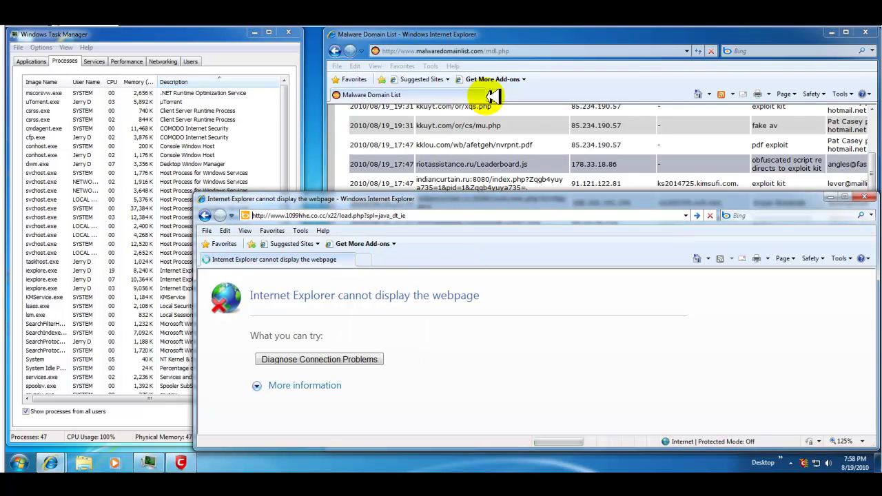
left_click(531, 30)
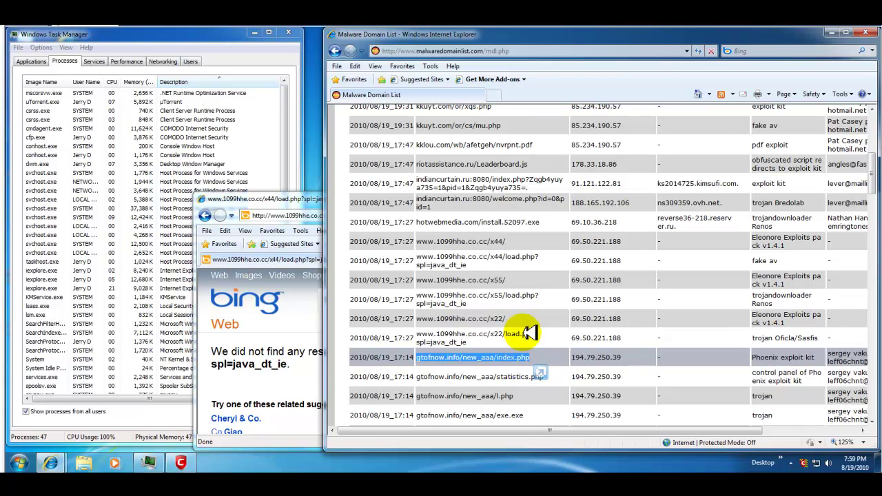
Copy gtofnow.info/new_aaa/index.php from the list and load it in the test window
right_click(509, 357)
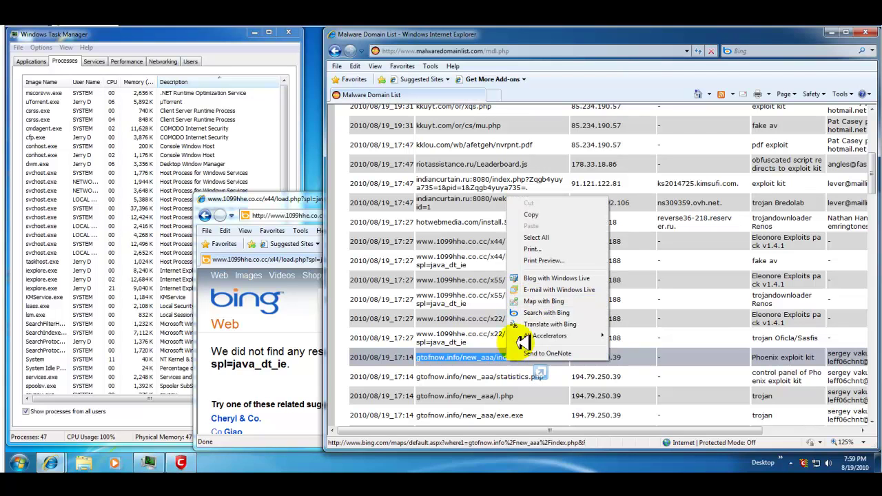
left_click(530, 206)
left_click(295, 217)
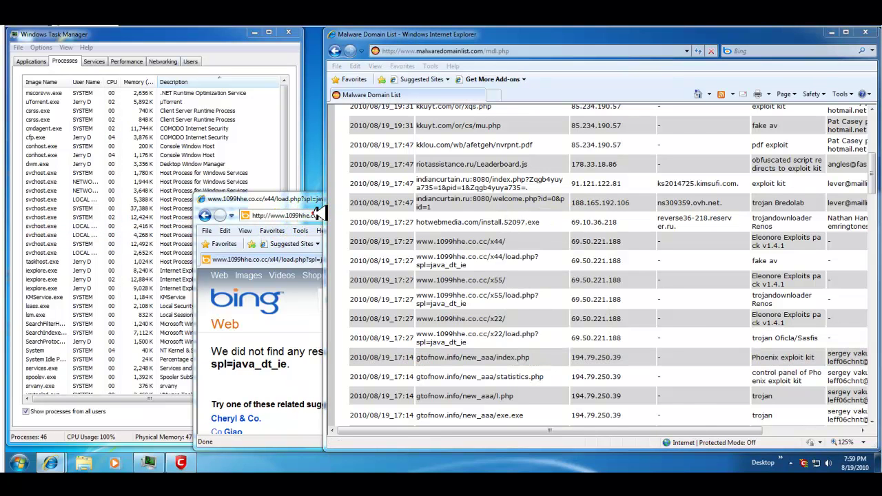
left_click(322, 215)
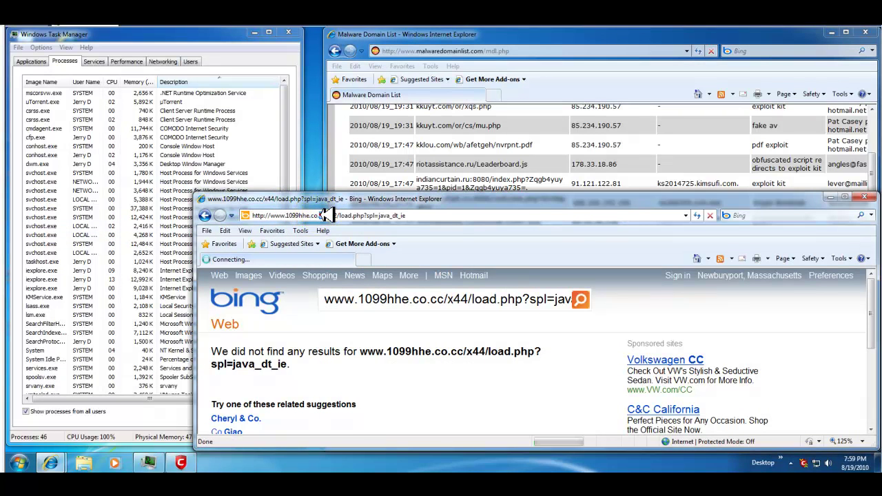
right_click(329, 217)
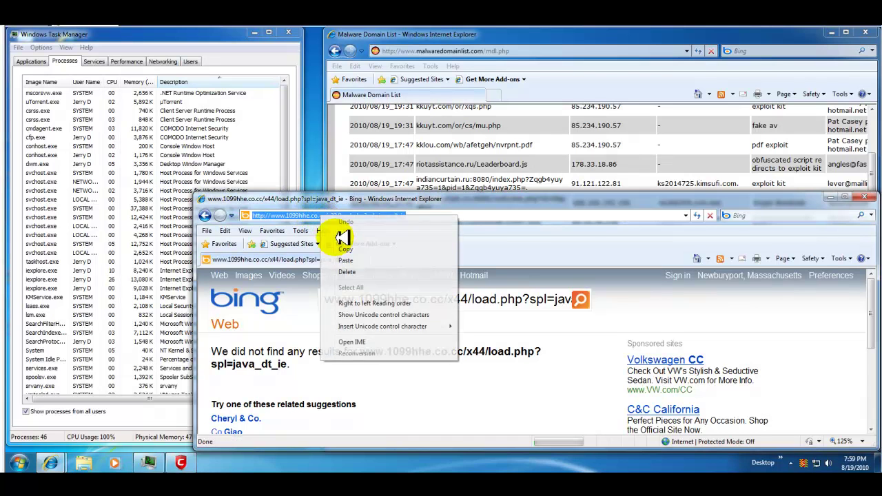
left_click(349, 255)
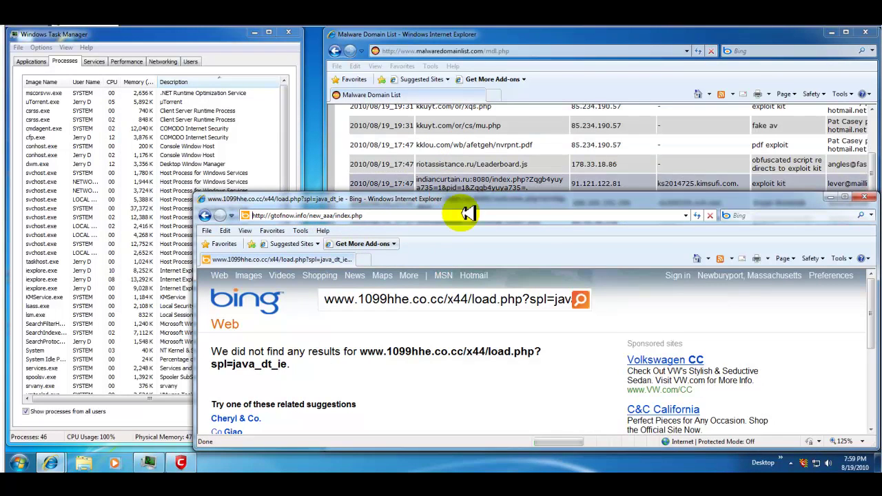
key("Return")
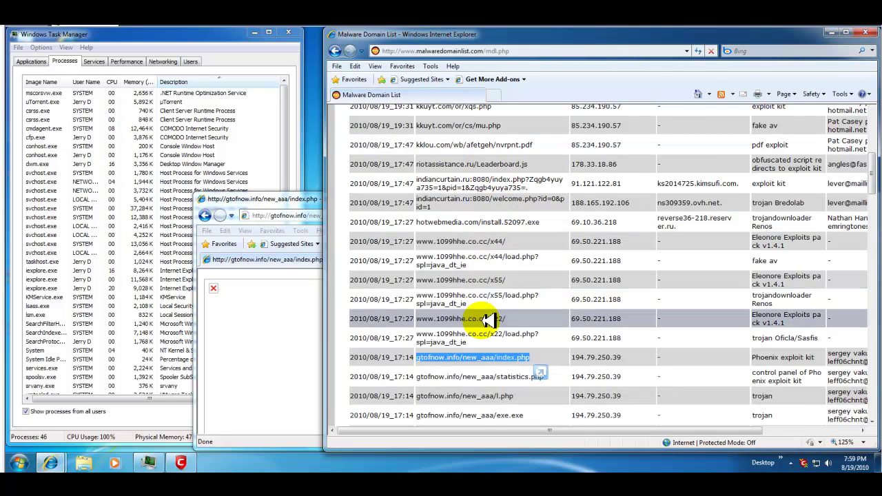
Load gtofnow.info/new_aaa/l.php in the test window and dismiss the unable-to-download error
scroll(496, 289, "down", 1)
scroll(507, 260, "down", 1)
scroll(503, 289, "up", 1)
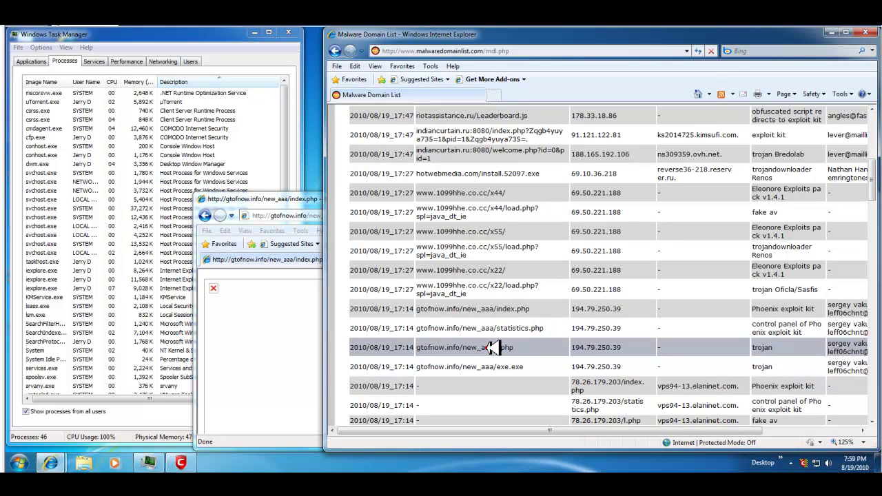
right_click(490, 348)
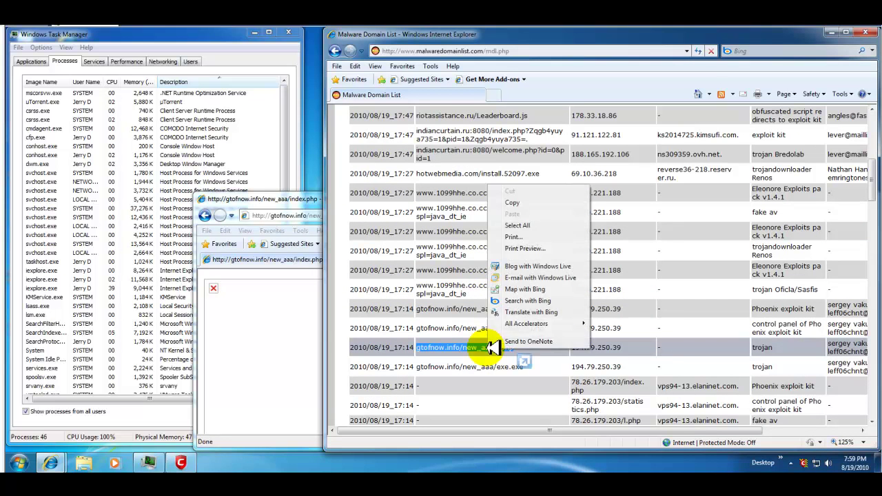
left_click(513, 199)
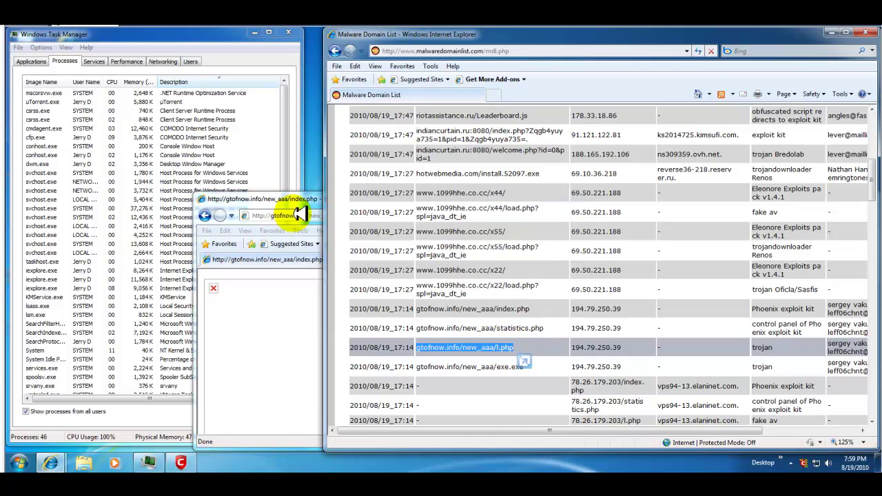
left_click(310, 215)
right_click(310, 215)
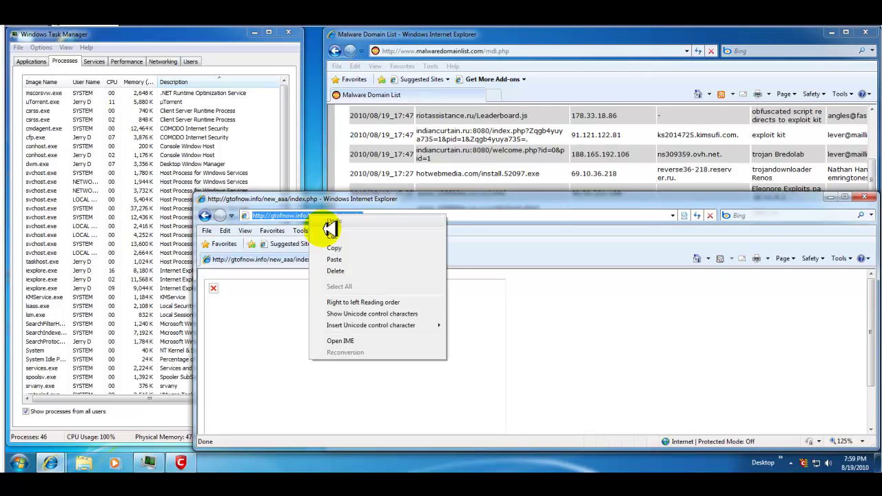
left_click(351, 257)
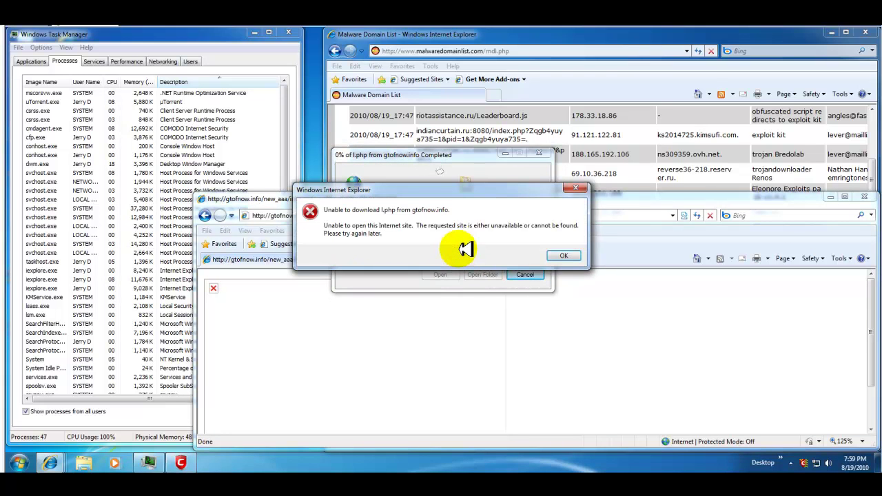
left_click(563, 253)
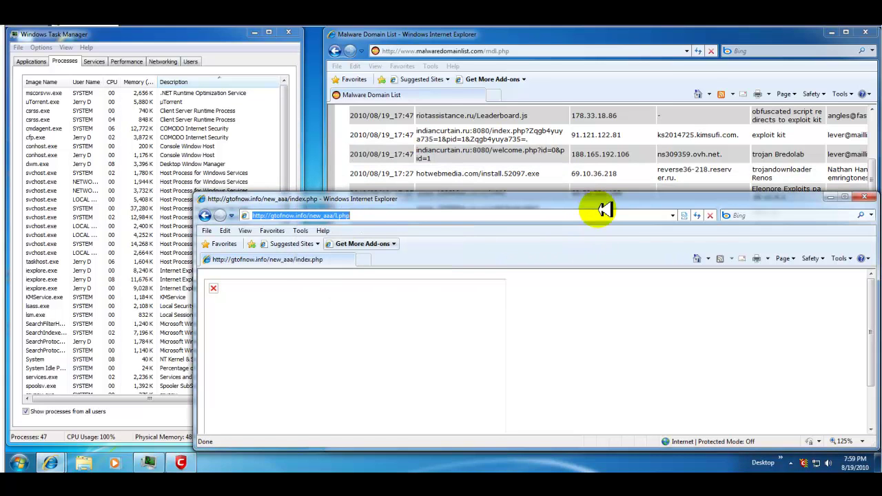
left_click(597, 41)
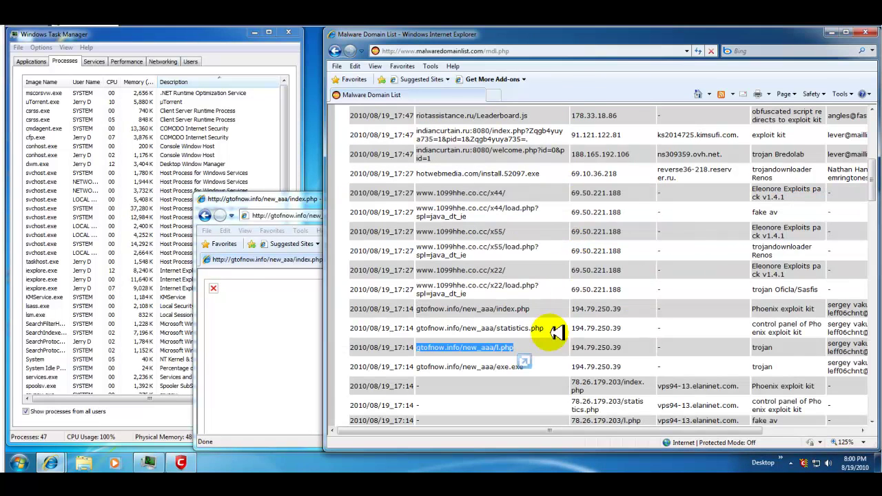
Load gtofnow.info/new_aaa/exe.exe in the test window, then scroll the list past the gtofnow rows
right_click(500, 363)
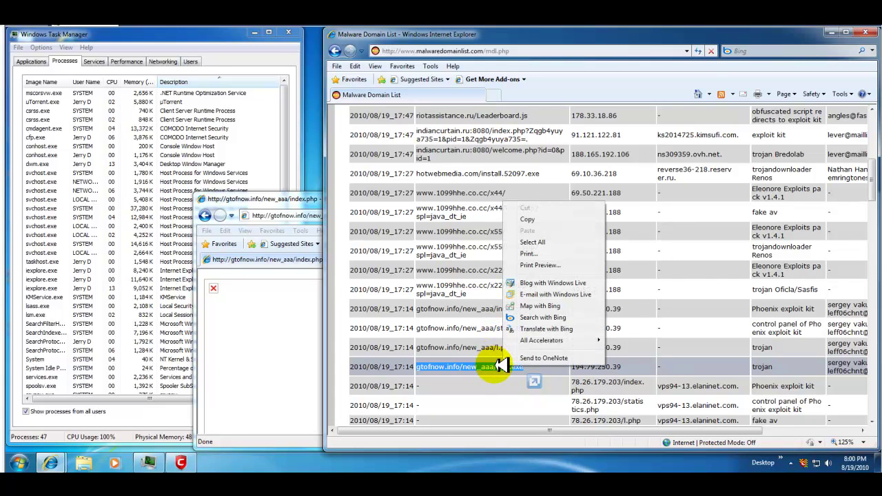
left_click(548, 219)
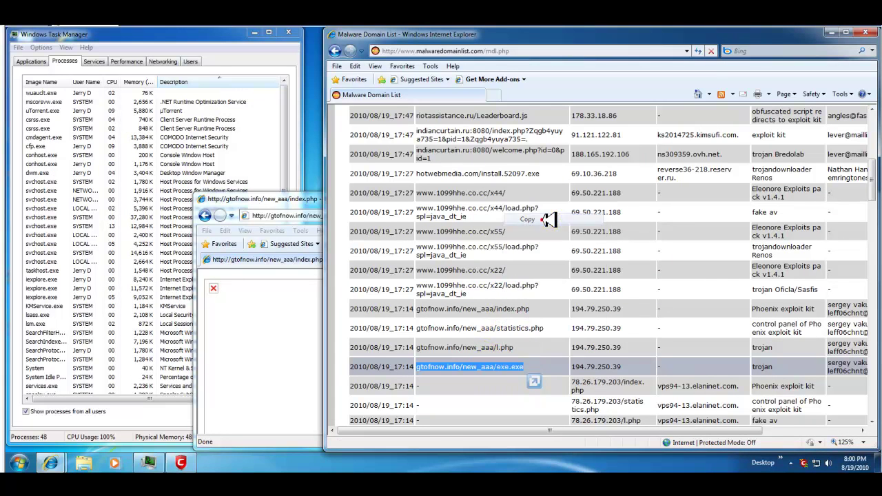
left_click(309, 215)
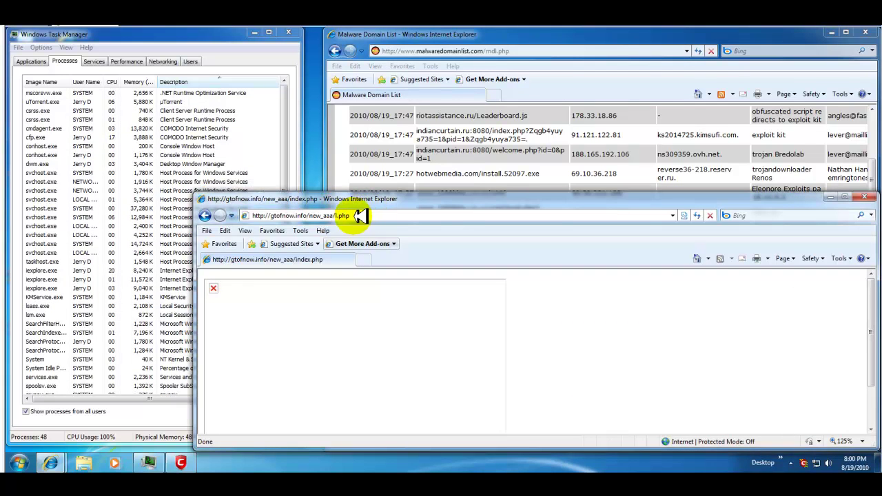
right_click(340, 215)
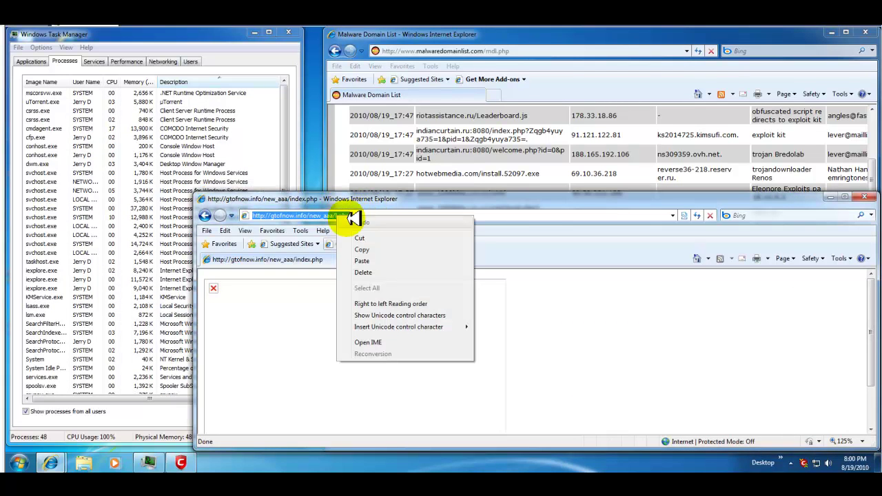
left_click(369, 262)
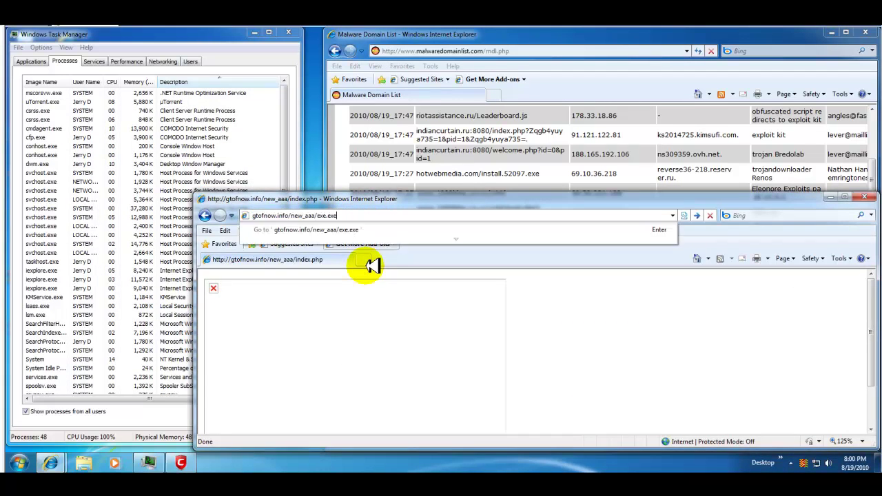
key("Return")
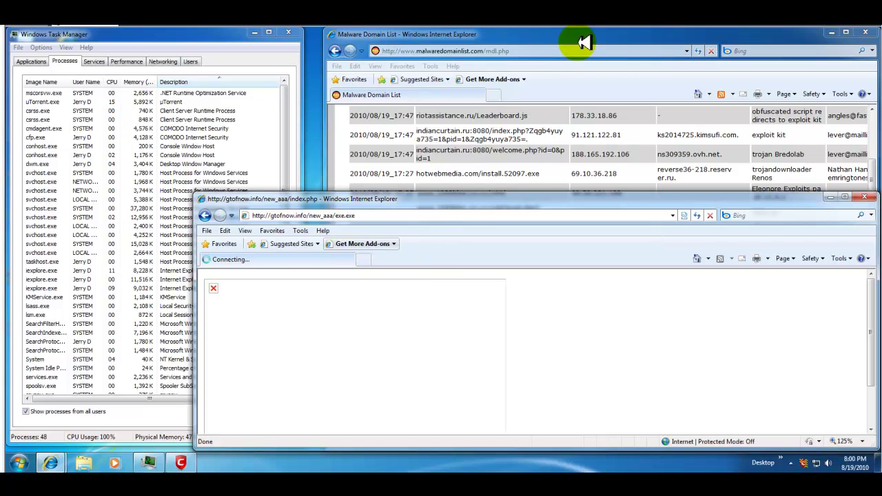
left_click(582, 43)
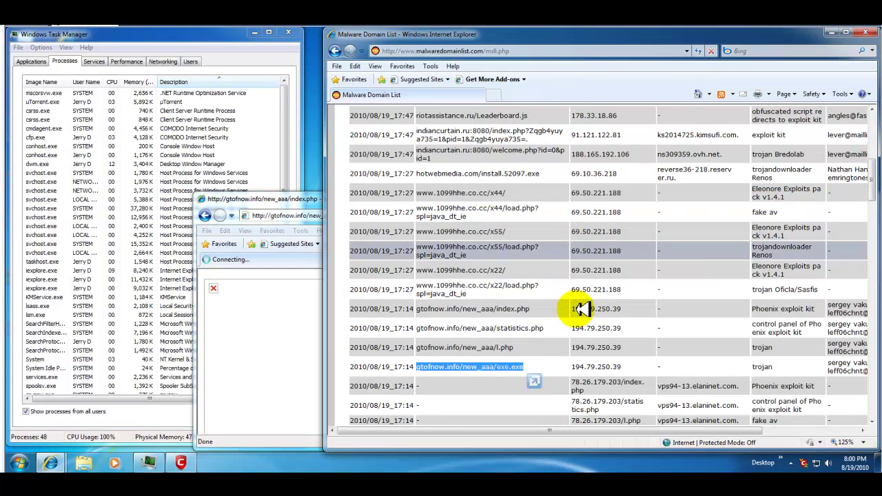
scroll(582, 293, "down", 3)
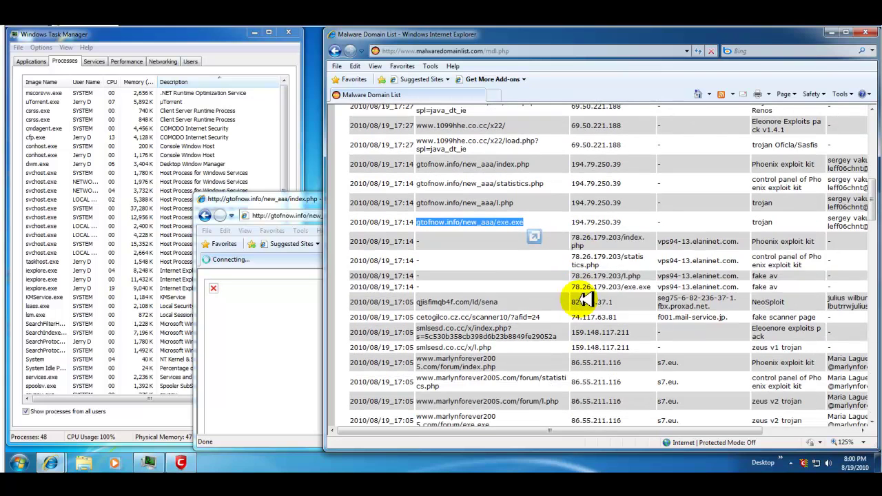
Copy the qjisfimqb4f.com/ld/sena address and paste it into the test window's address bar
left_click(495, 301)
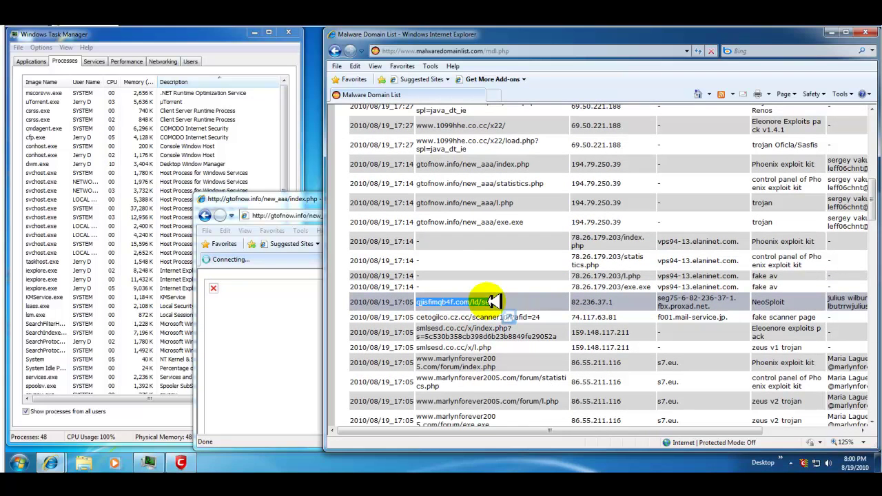
right_click(501, 301)
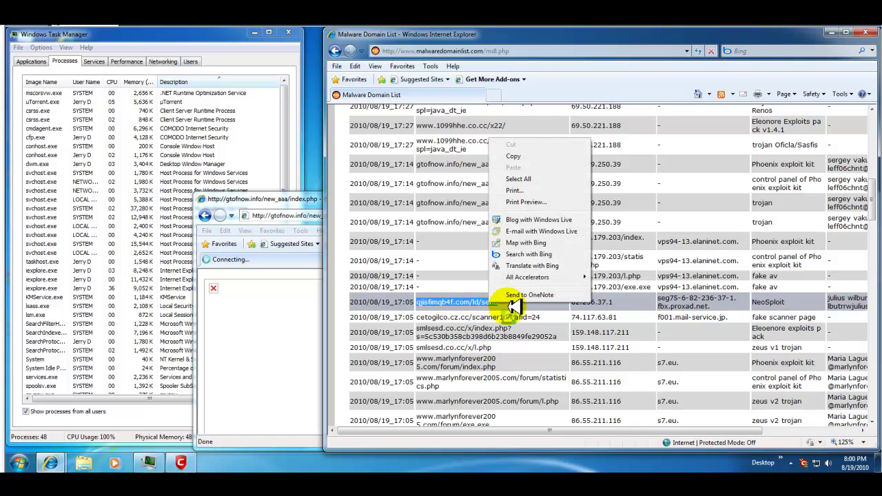
left_click(517, 156)
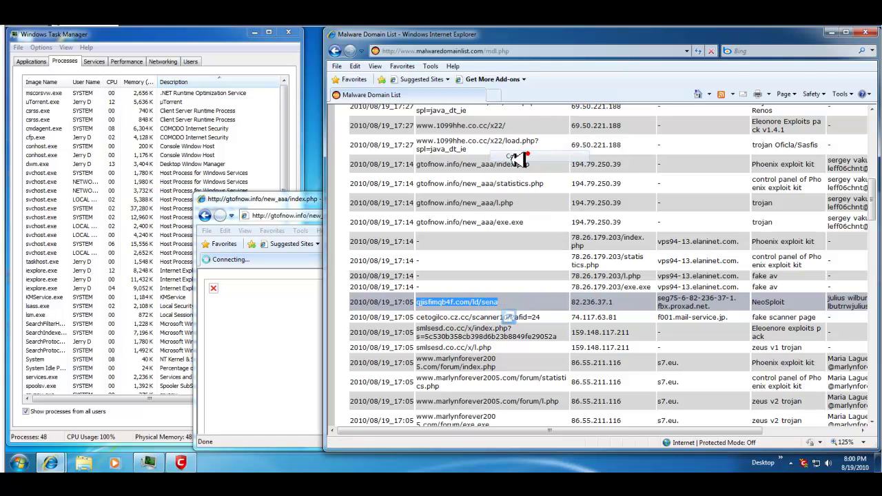
left_click(313, 203)
right_click(335, 210)
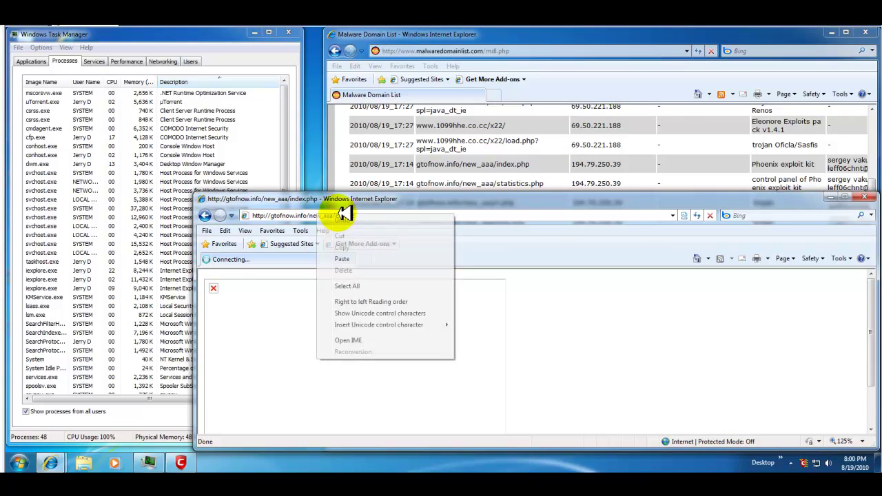
left_click(297, 215)
right_click(294, 215)
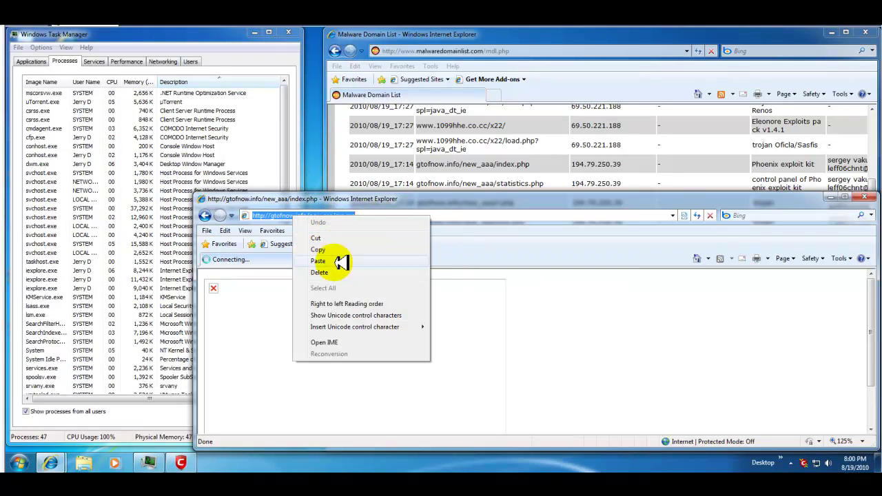
left_click(334, 263)
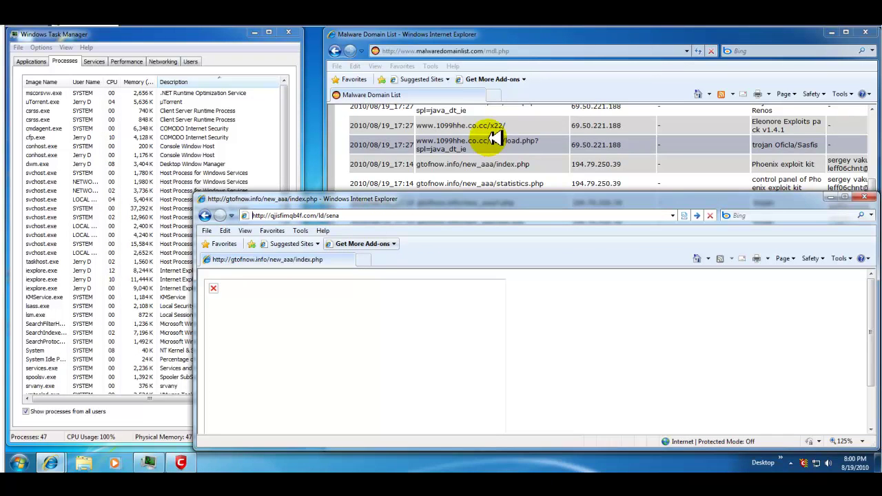
Copy the cetogilco.cz.cc scanner address, load the sena URL, then paste and load the copied address
left_click(536, 43)
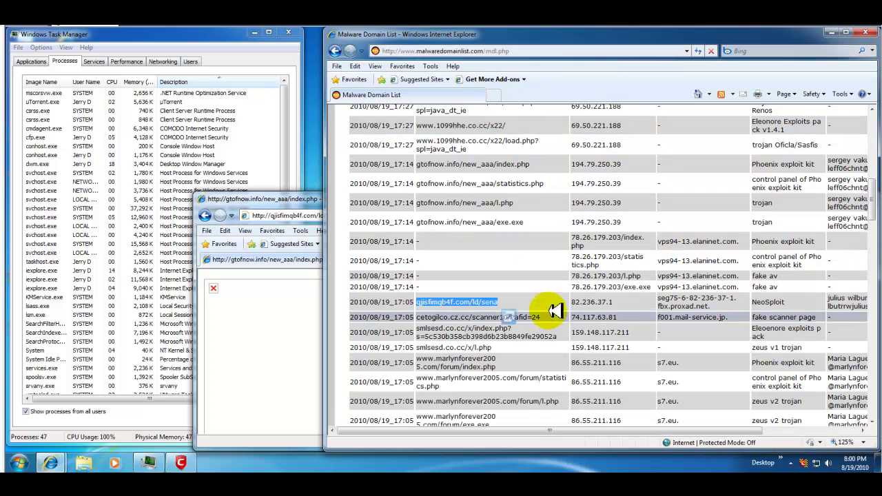
scroll(564, 268, "down", 1)
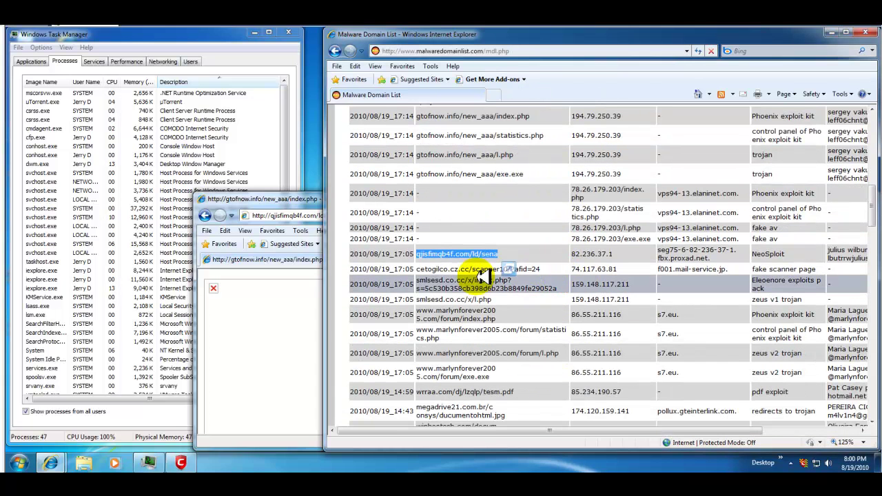
double_click(482, 269)
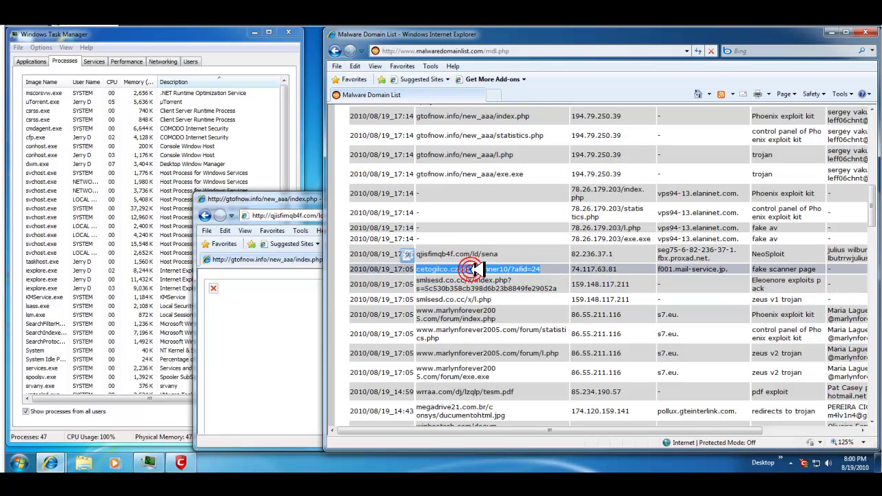
right_click(477, 269)
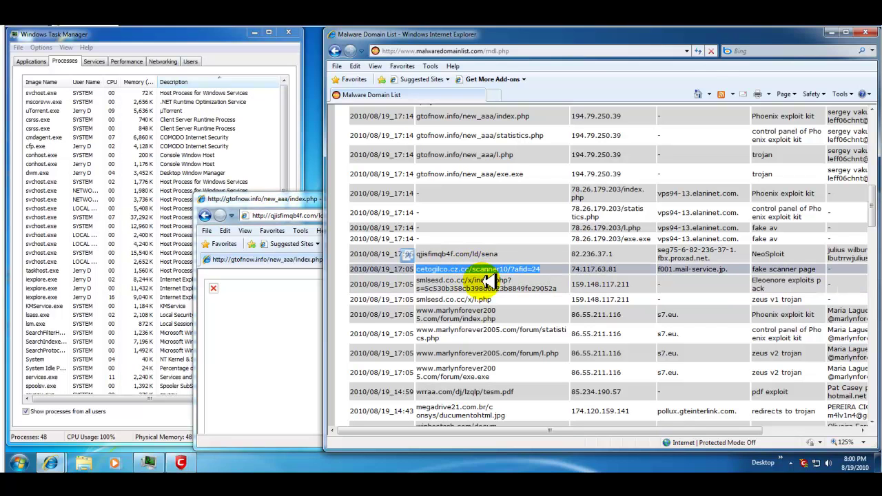
right_click(481, 271)
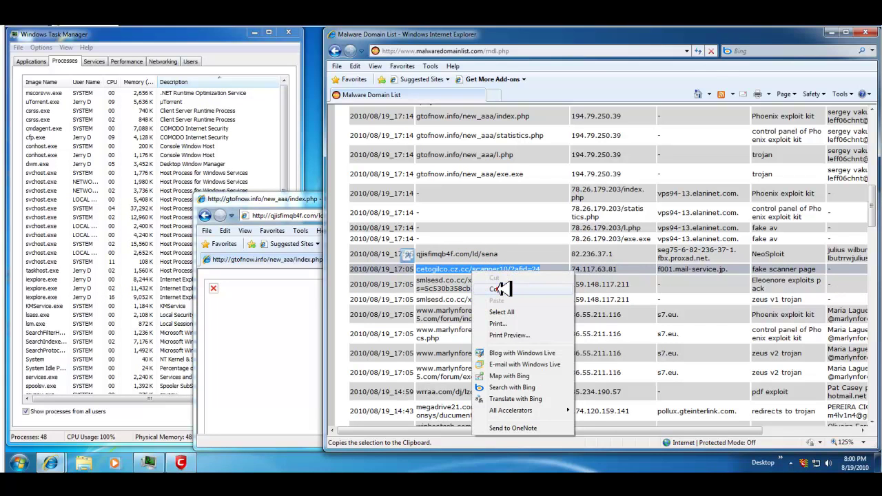
left_click(493, 289)
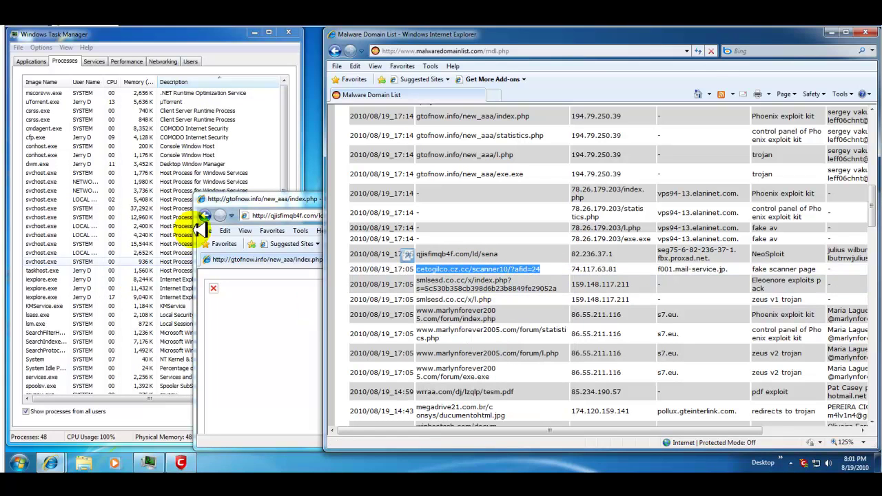
left_click(272, 219)
key("Return")
right_click(308, 216)
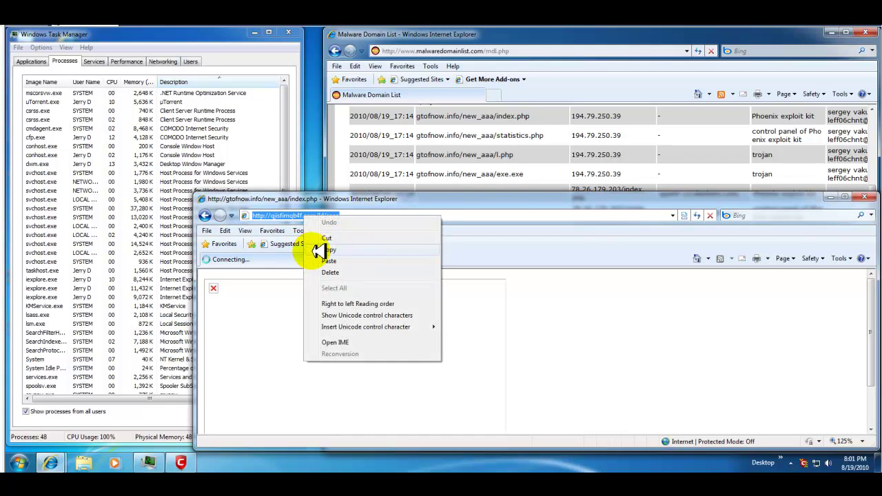
left_click(327, 263)
key("Return")
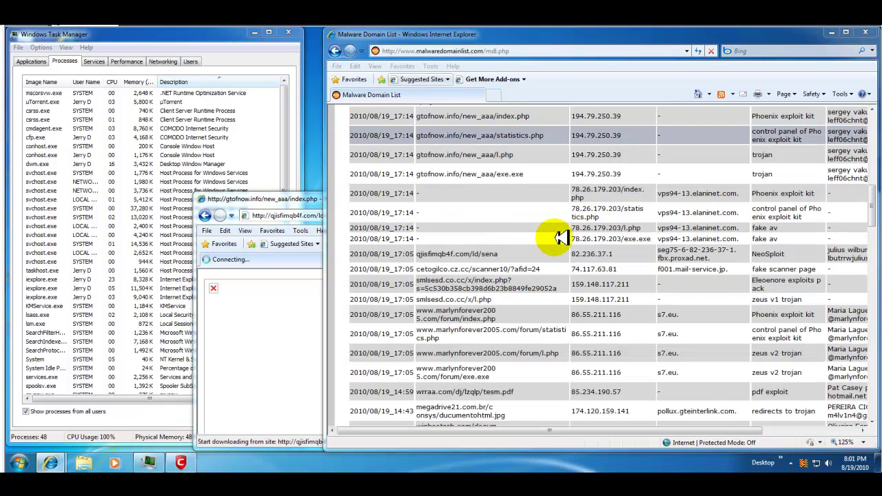
Select and copy the smlsesd.co.cc/x/index.php address from the Malware Domain List
left_click(582, 334)
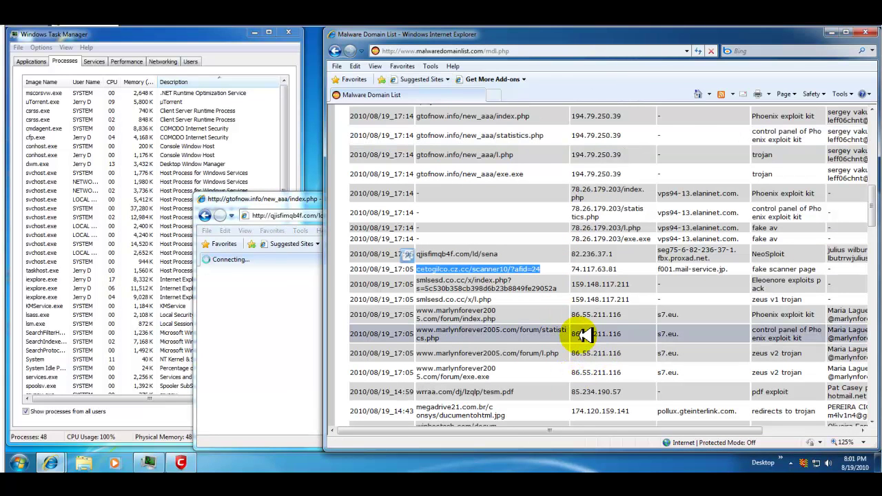
left_click(466, 284)
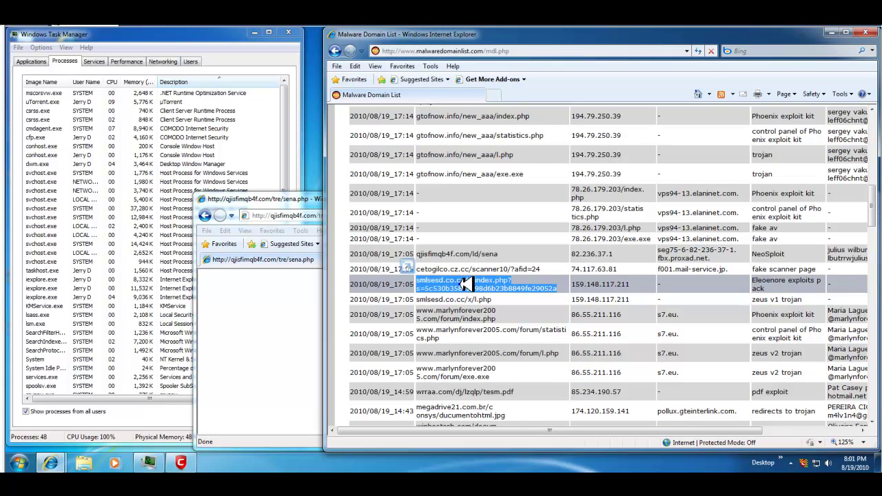
mouse_move(466, 283)
left_mouse_down()
mouse_move(491, 266)
mouse_move(482, 276)
left_mouse_up()
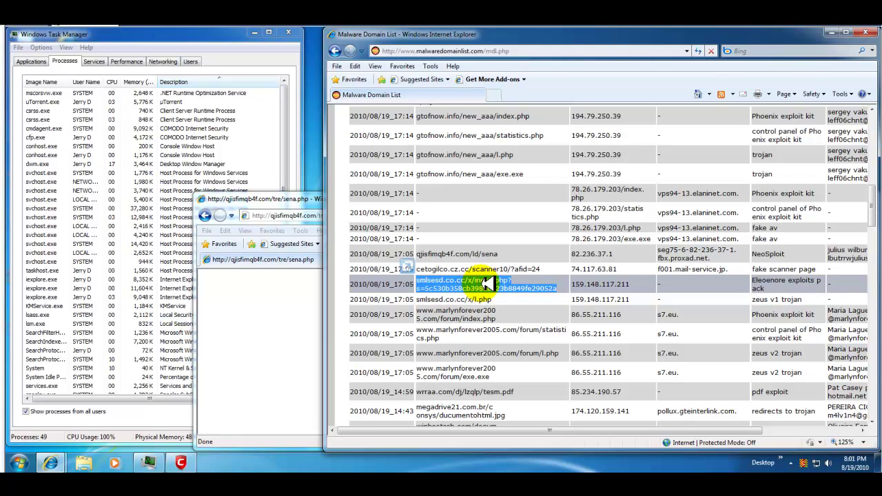
mouse_move(489, 282)
left_mouse_down()
mouse_move(513, 260)
mouse_move(489, 282)
mouse_move(462, 285)
mouse_move(487, 282)
mouse_move(502, 266)
mouse_move(474, 293)
left_mouse_up()
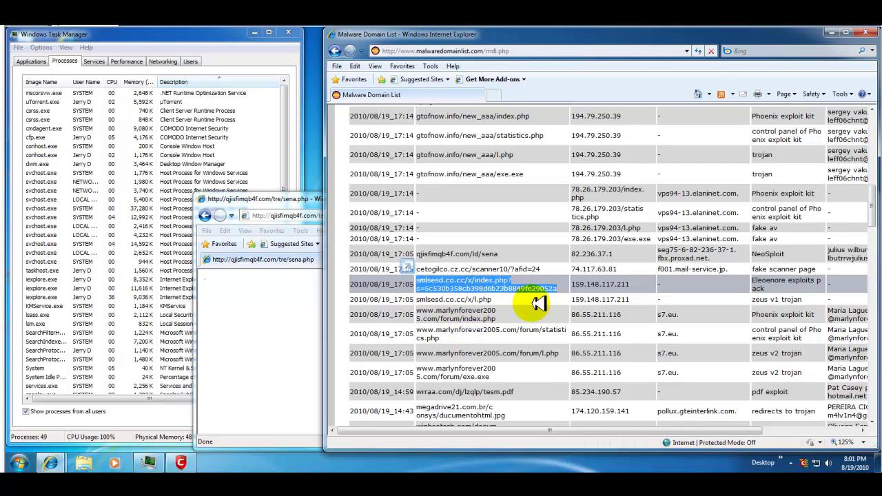
right_click(507, 284)
left_click(517, 306)
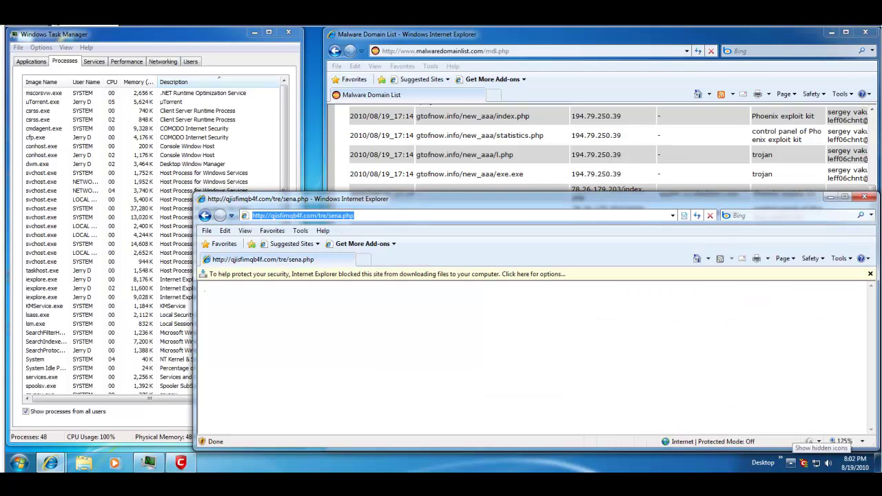
Allow the blocked sena.php download via the Information Bar's Download File option
left_click(499, 275)
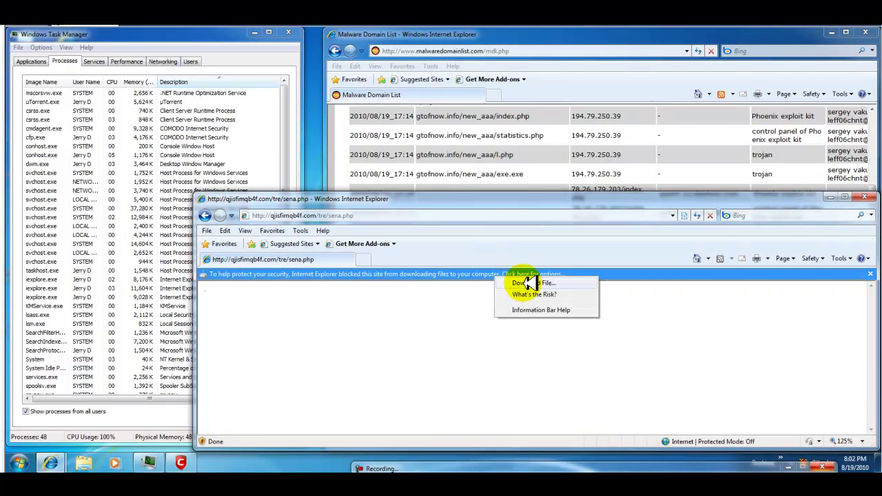
left_click(516, 282)
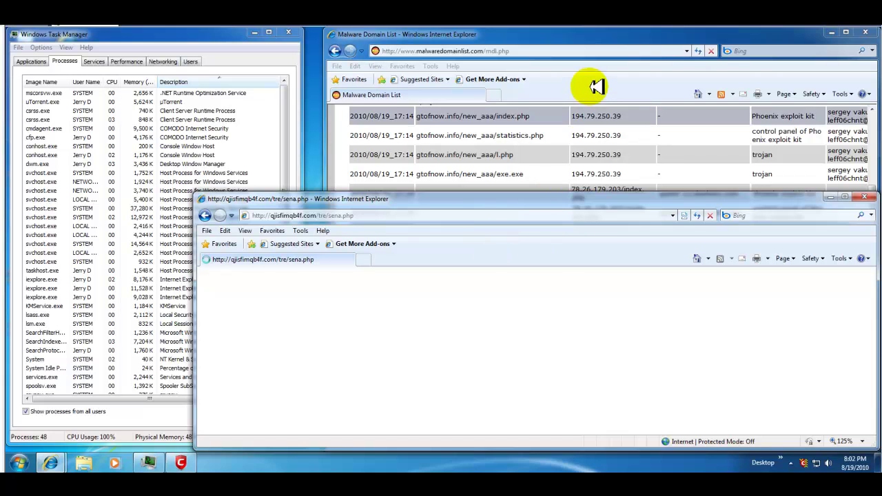
Copy the marlynforever2005.com/forum/index.php address and load it in the test window
left_click(664, 32)
left_click_drag(417, 280, 551, 288)
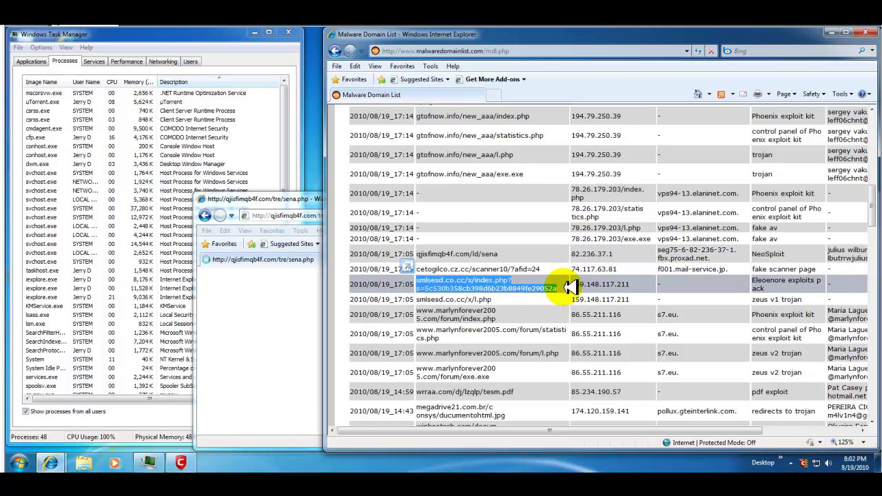
double_click(474, 314)
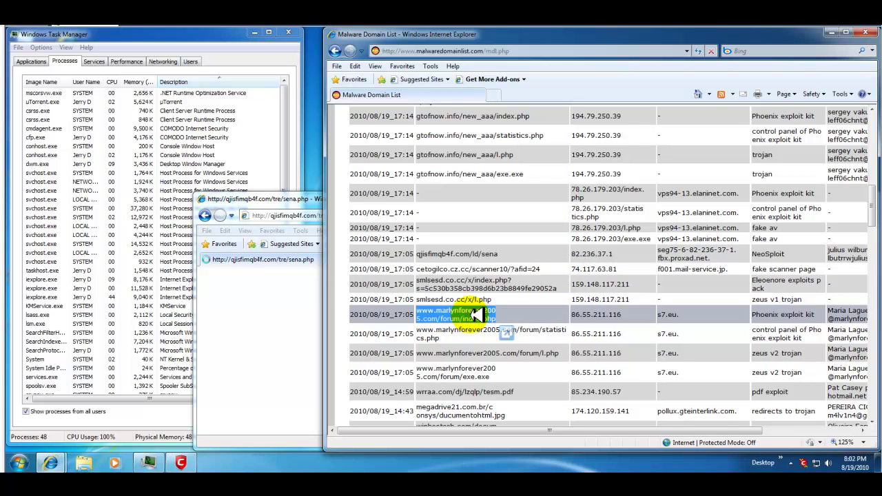
right_click(474, 314)
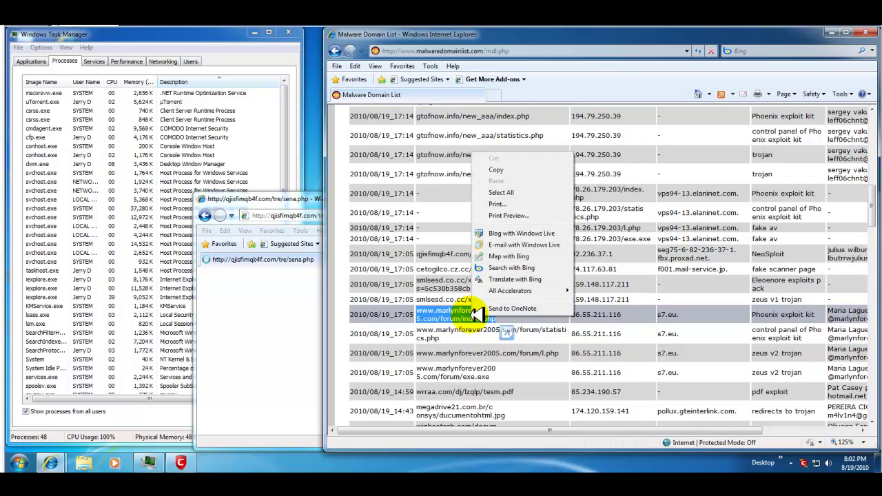
left_click(522, 169)
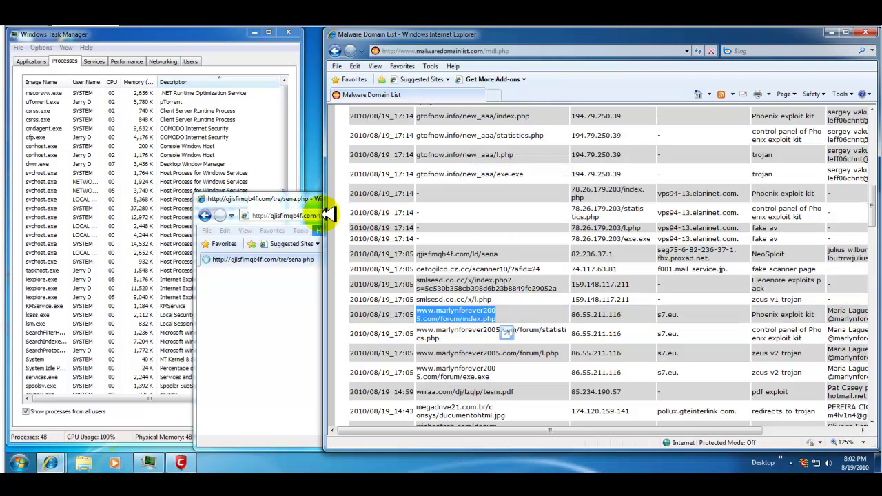
left_click(317, 216)
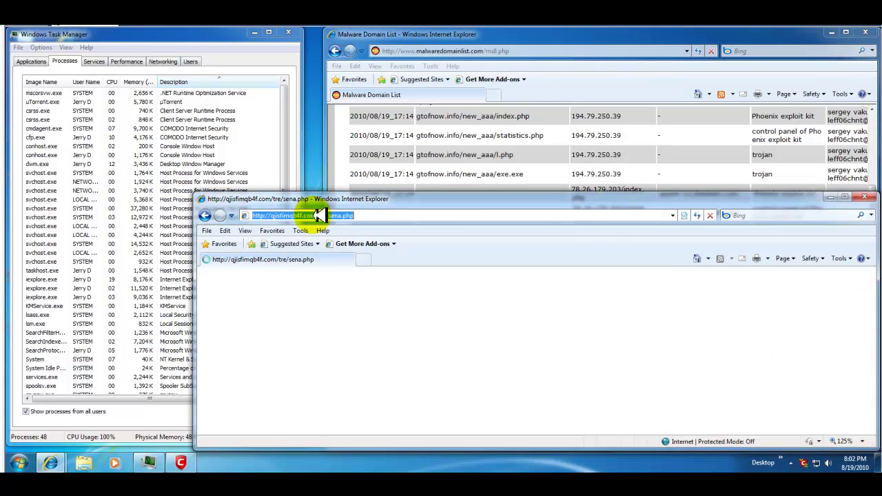
right_click(320, 215)
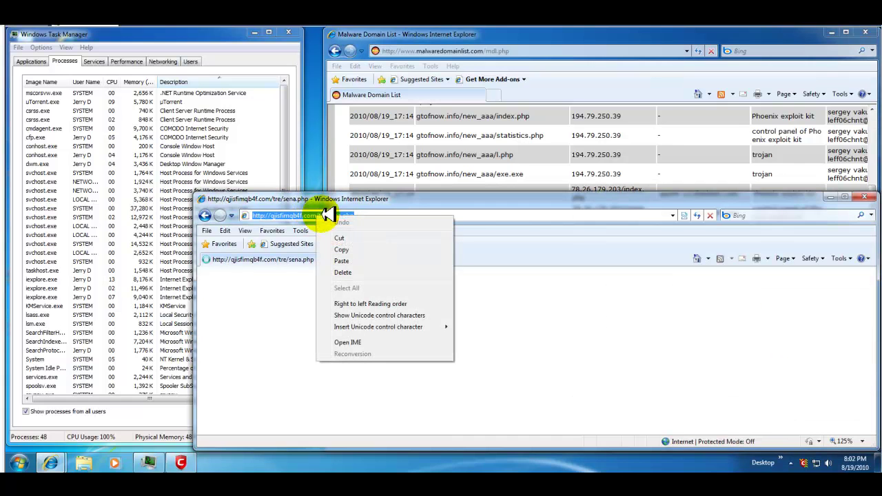
left_click(355, 261)
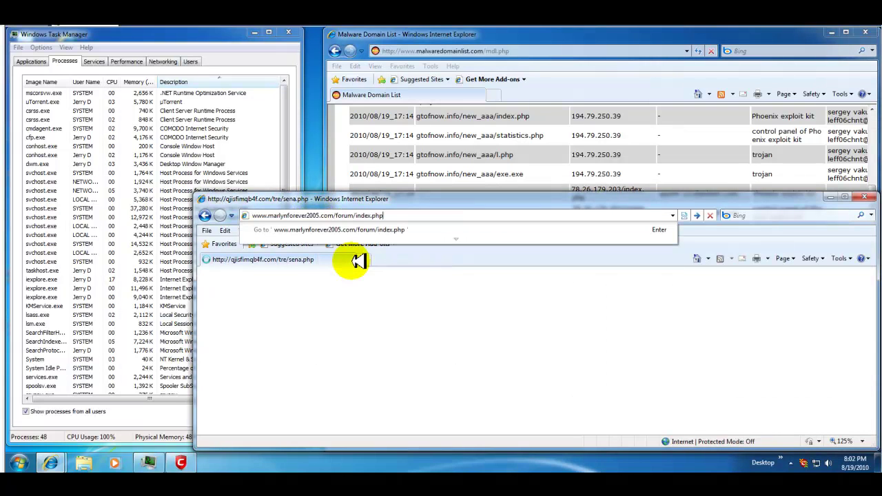
left_click(378, 231)
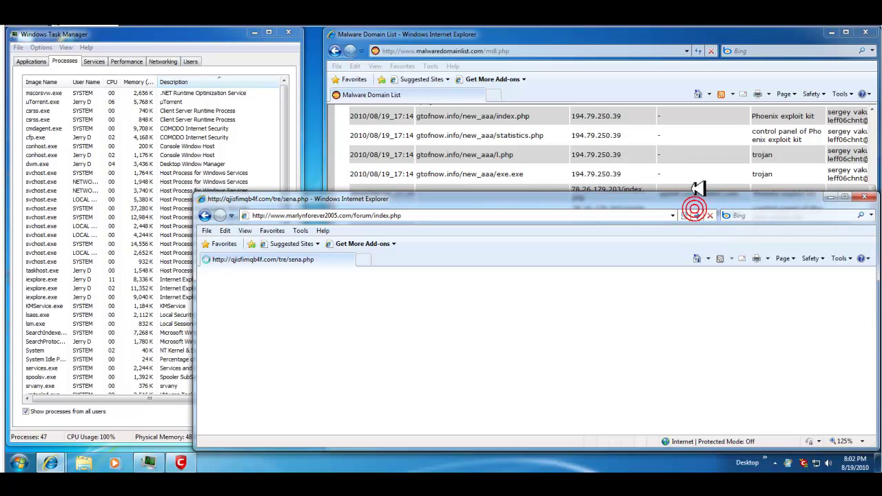
Move the second window aside, then copy marlynforever2005.com/forum/exe.exe and load it there
left_click_drag(693, 201, 601, 140)
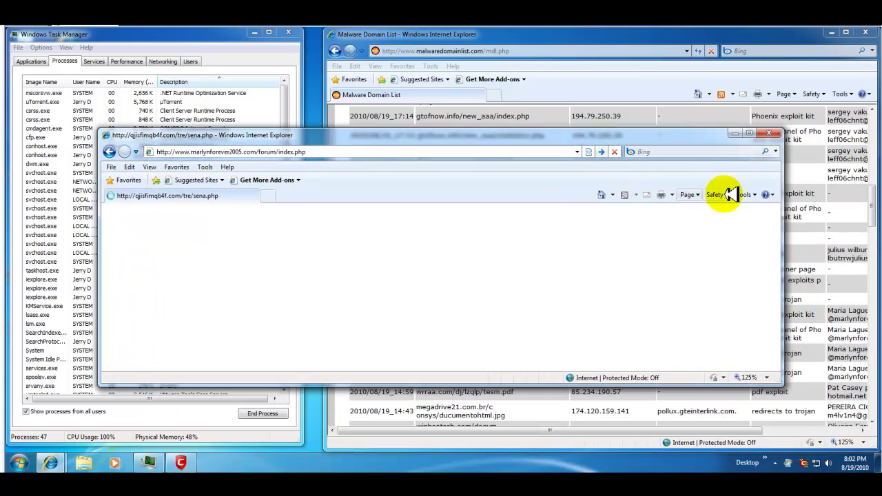
left_click(722, 35)
left_click_drag(416, 311, 474, 365)
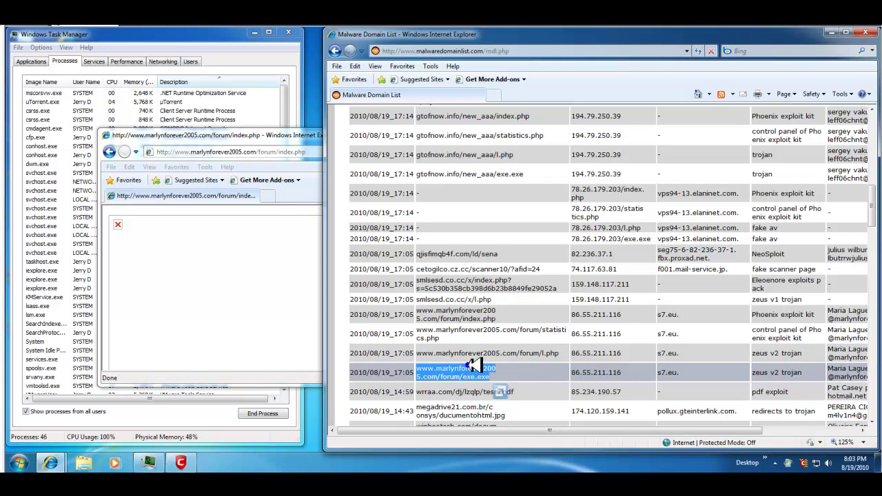
right_click(473, 365)
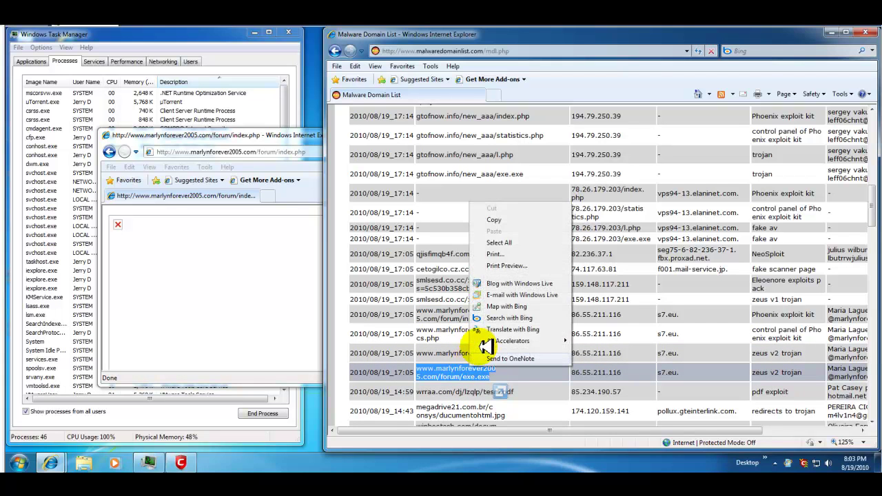
left_click(516, 220)
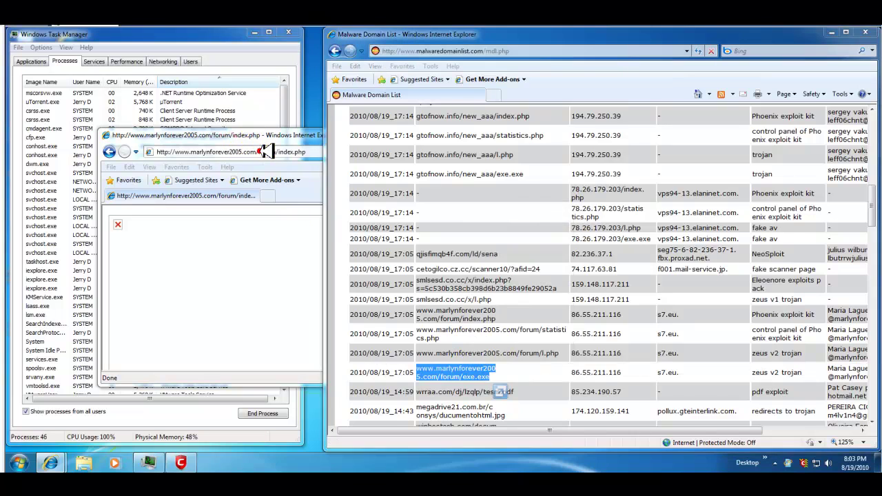
left_click(266, 152)
left_click(265, 152)
right_click(265, 152)
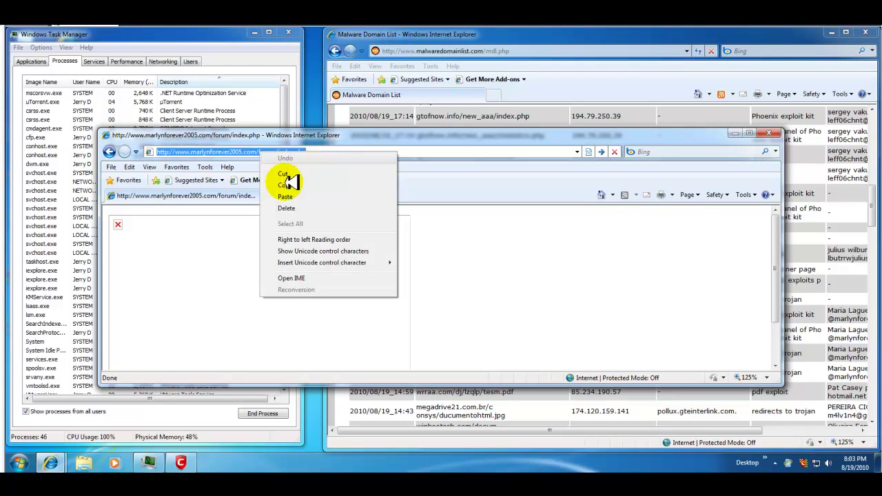
left_click(292, 197)
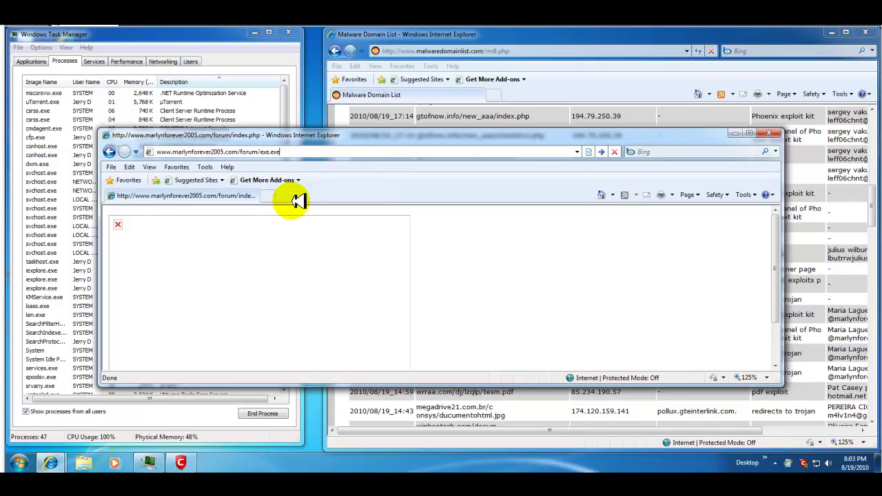
key("Return")
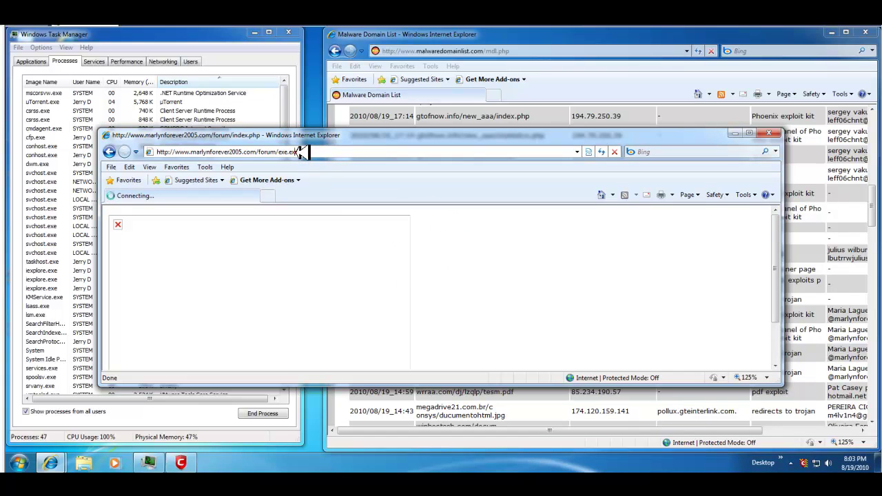
key("Return")
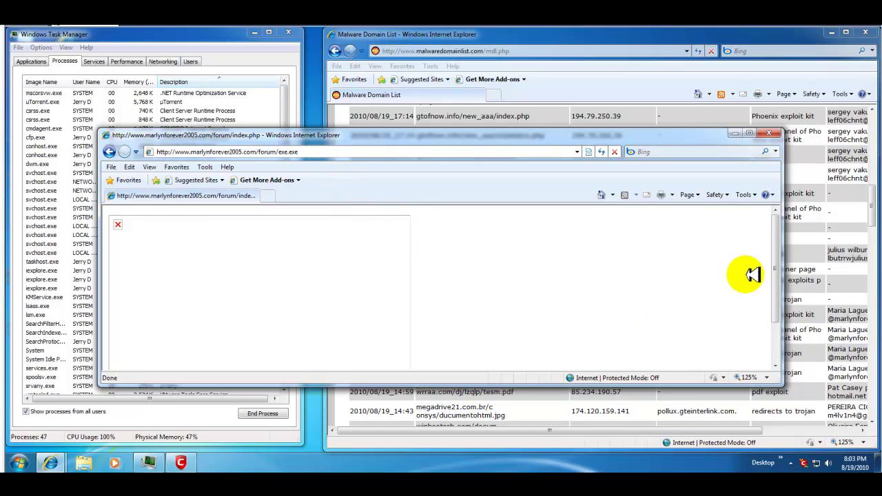
Copy the winhostssh.com document link from the Malware Domain List page into the second browser window
left_click(666, 40)
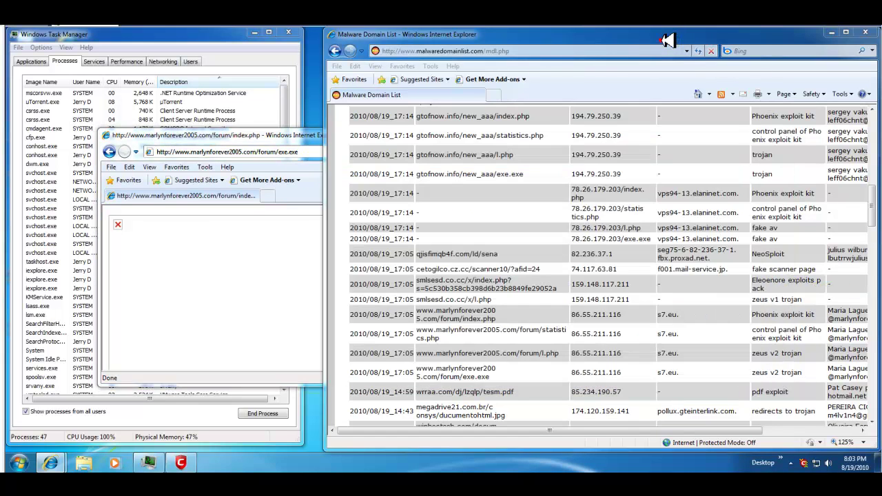
scroll(576, 299, "down", 1)
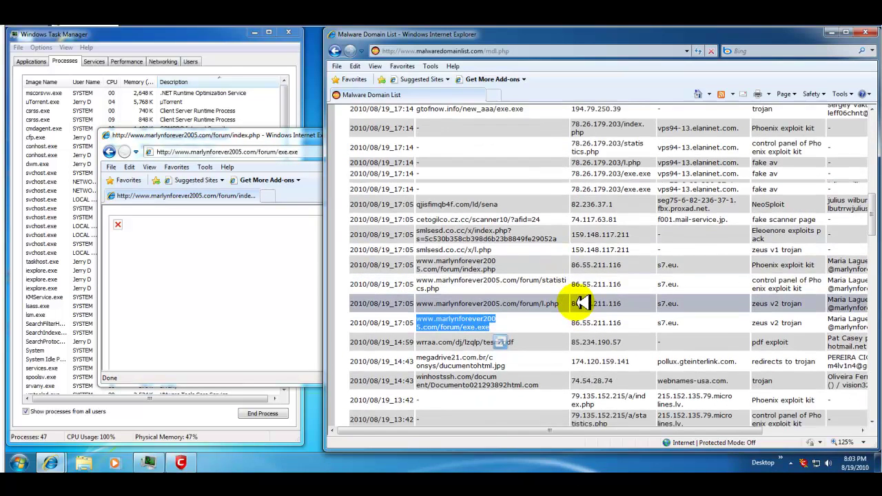
scroll(582, 301, "down", 1)
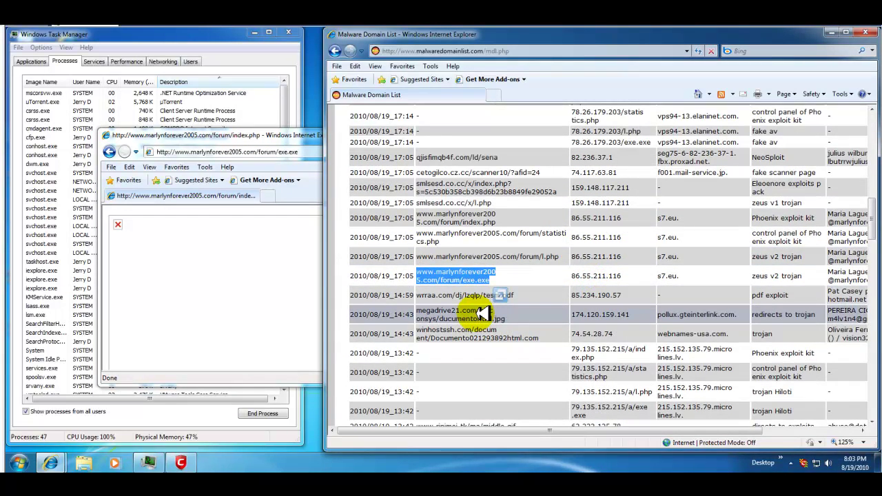
triple_click(479, 336)
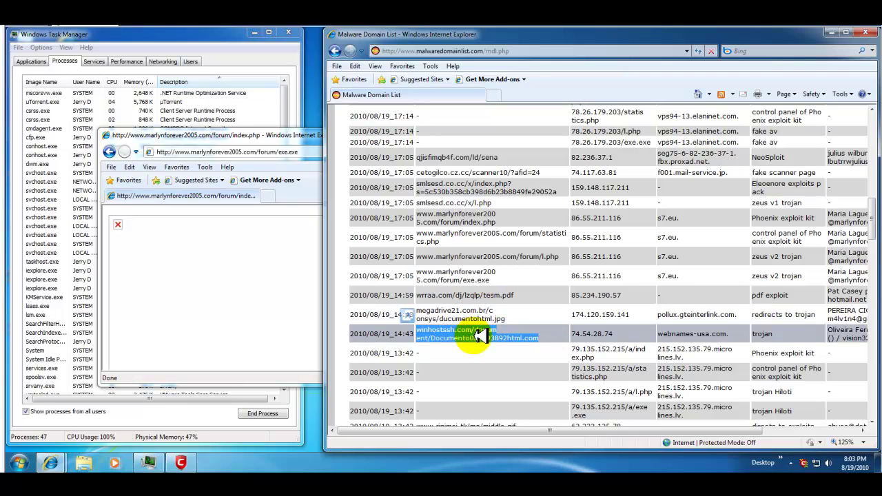
right_click(479, 336)
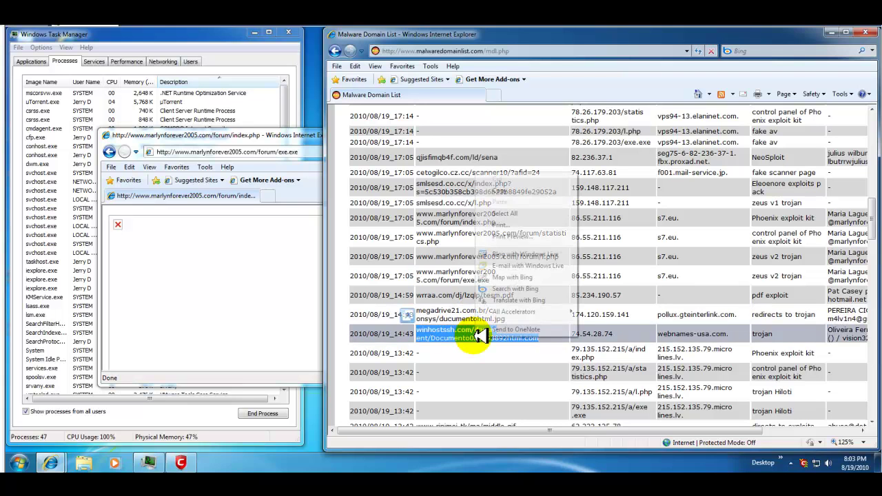
left_click(527, 192)
left_click(246, 151)
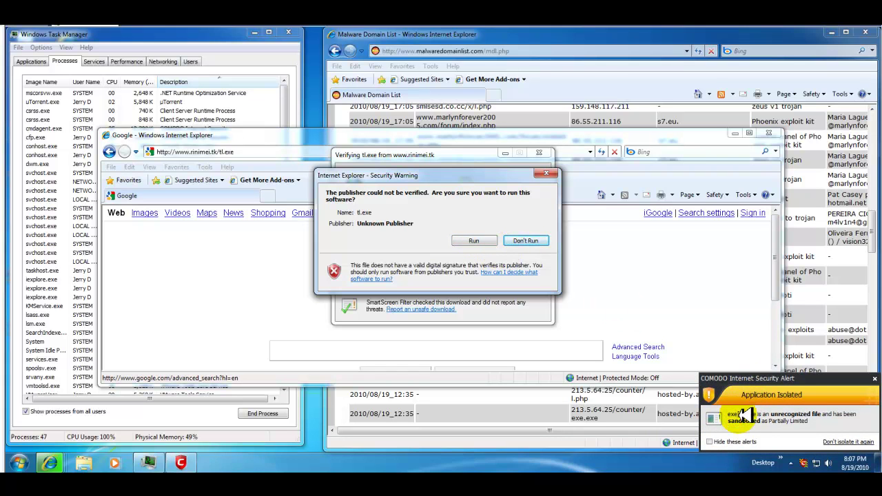
Let tl.exe from rinimei.tk run from the security warning
left_click(475, 240)
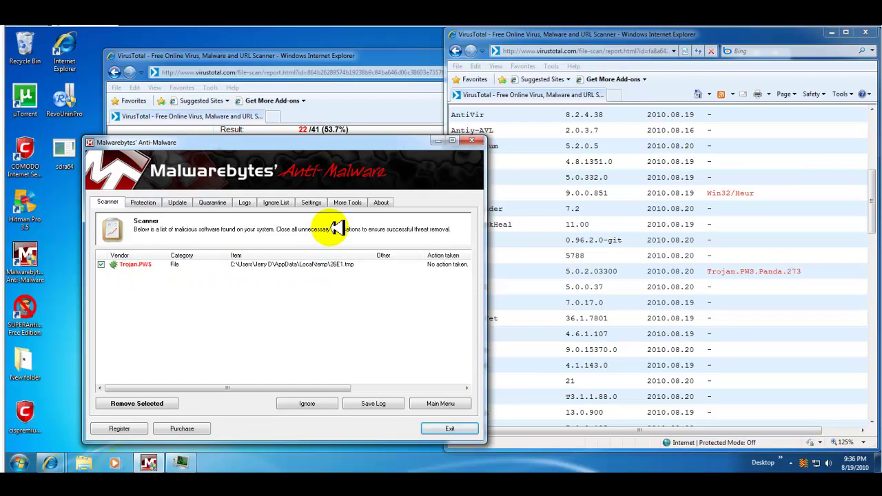
left_click(66, 149)
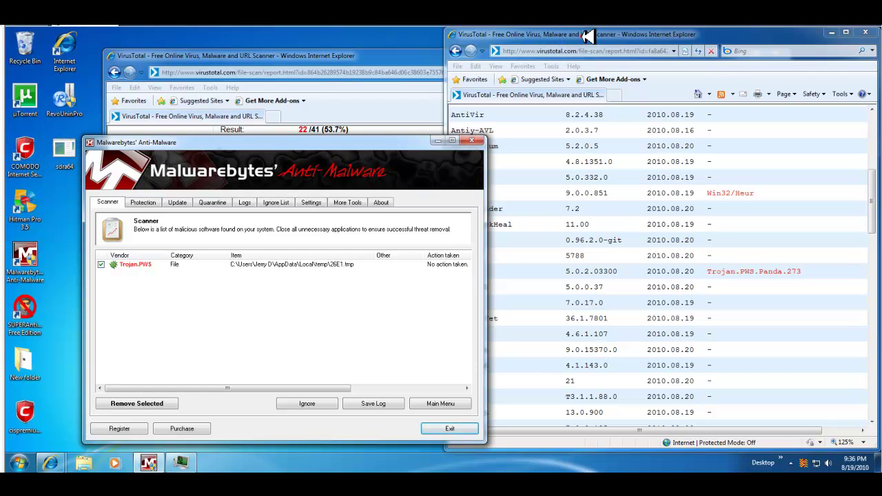
left_click(665, 36)
scroll(709, 253, "up", 4)
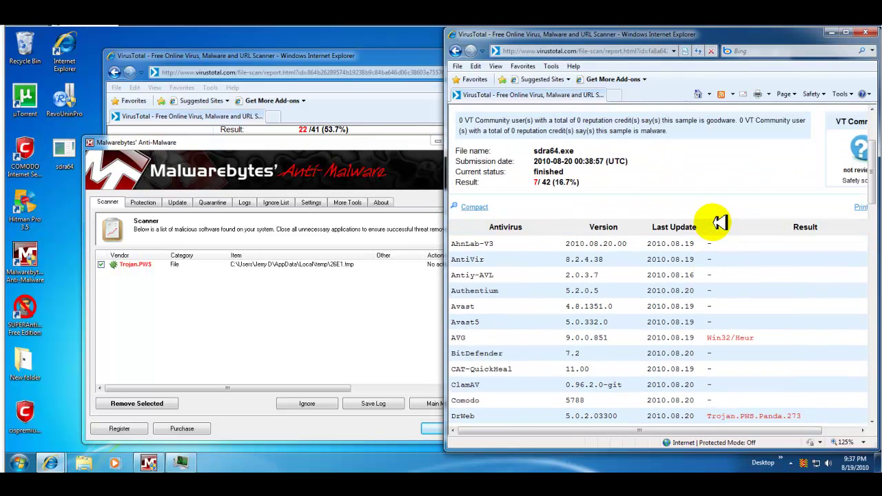
left_click(363, 55)
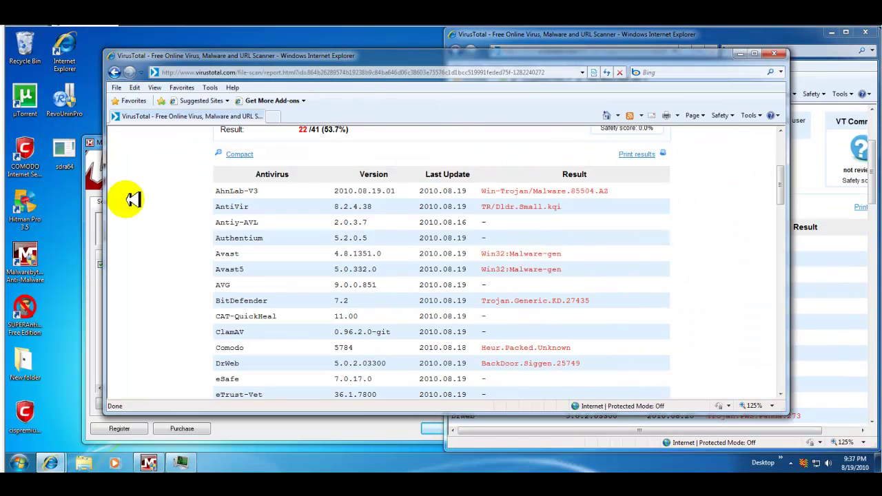
scroll(565, 220, "up", 2)
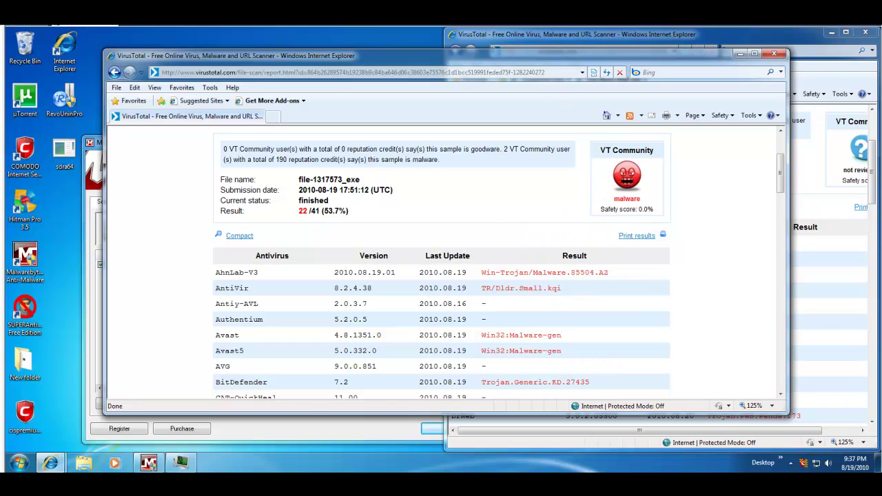
left_click(722, 33)
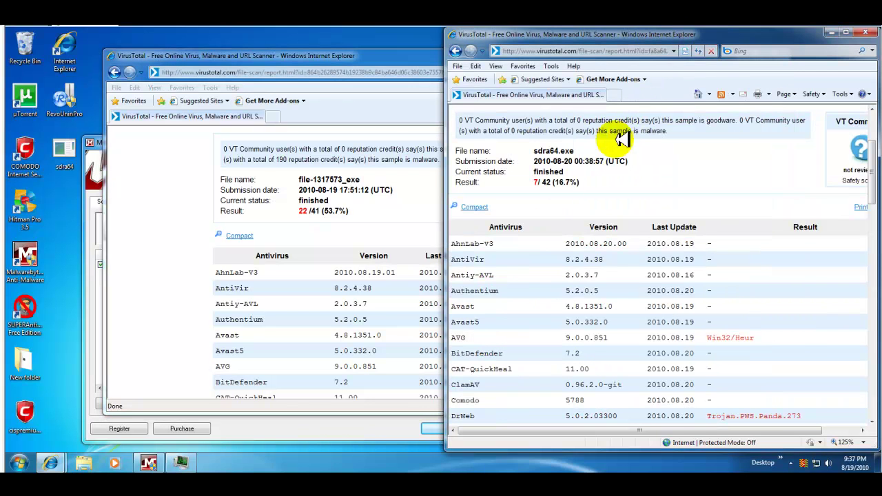
left_click(95, 142)
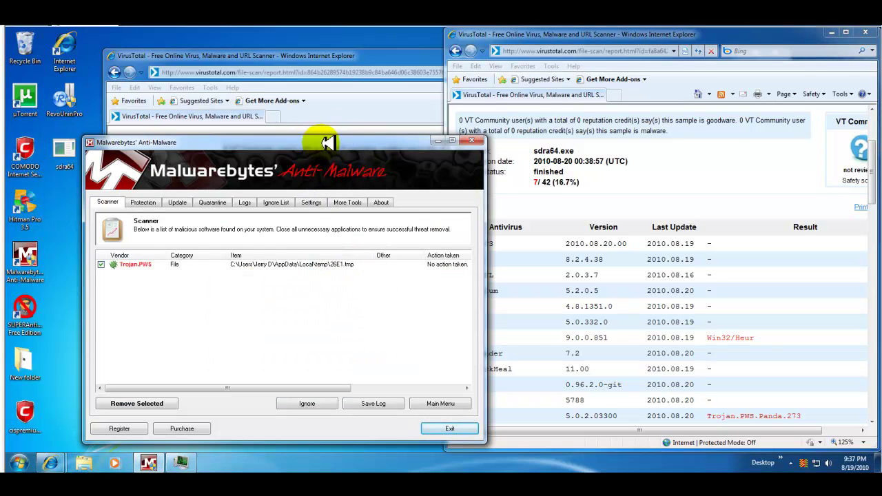
left_click_drag(332, 142, 357, 125)
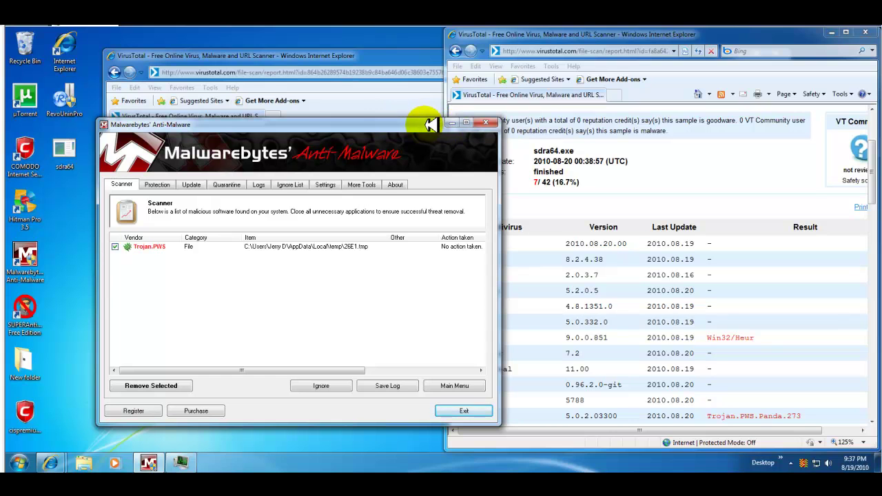
left_click_drag(425, 119, 440, 133)
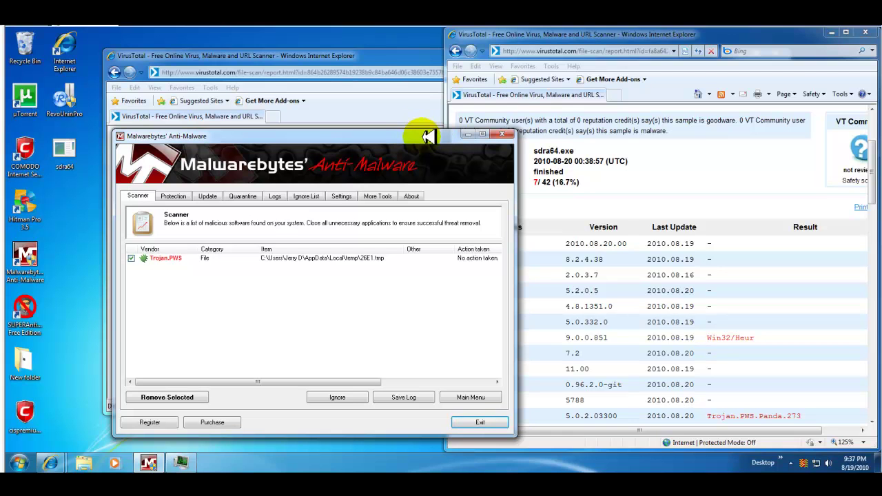
mouse_move(403, 138)
left_mouse_down()
mouse_move(375, 139)
mouse_move(370, 109)
mouse_move(360, 142)
mouse_move(347, 150)
mouse_move(390, 143)
left_mouse_up()
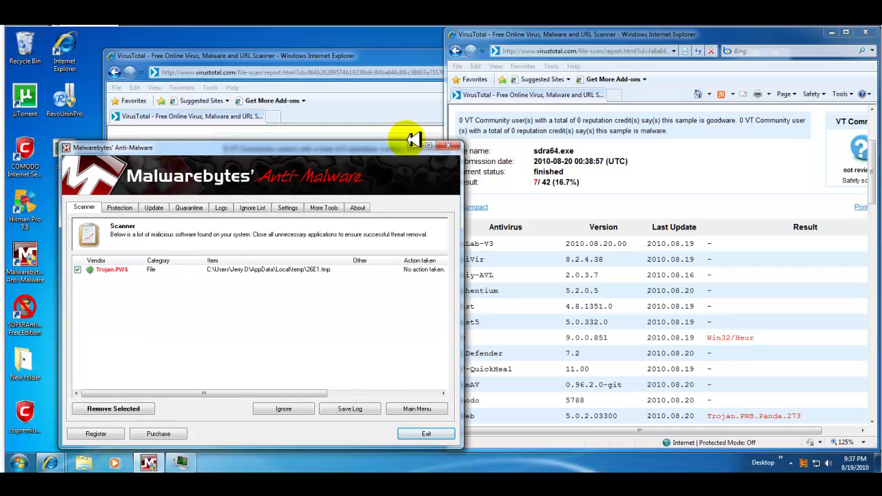